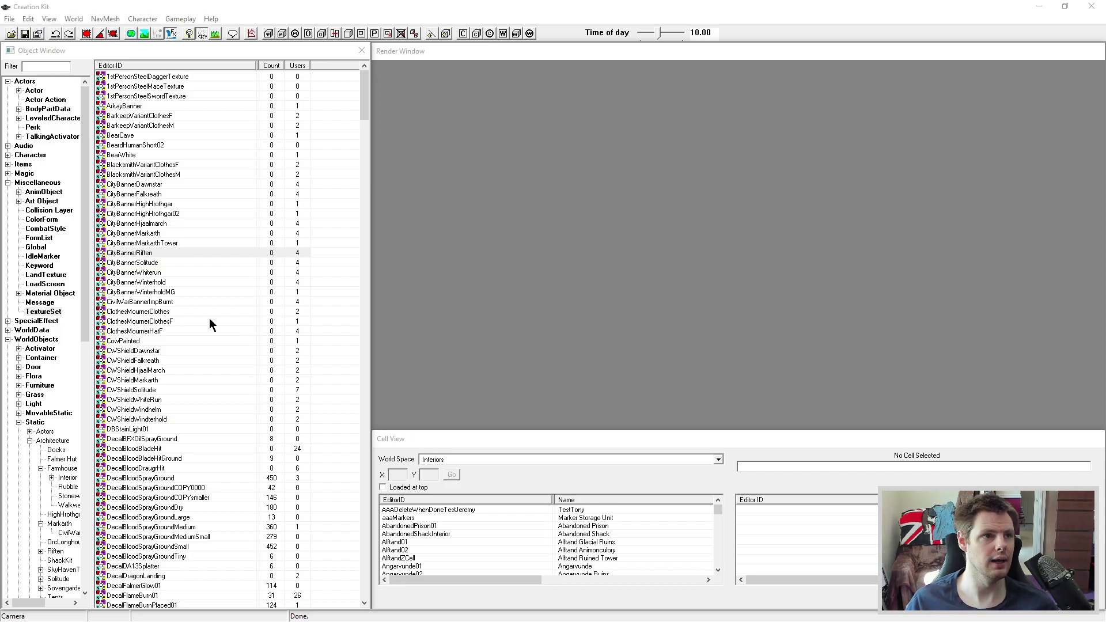
Step: Examine the diffuse and normal maps of the CityBannerMarkarthTower texture set, then close it without changes
left_click(172, 272)
left_click(171, 236)
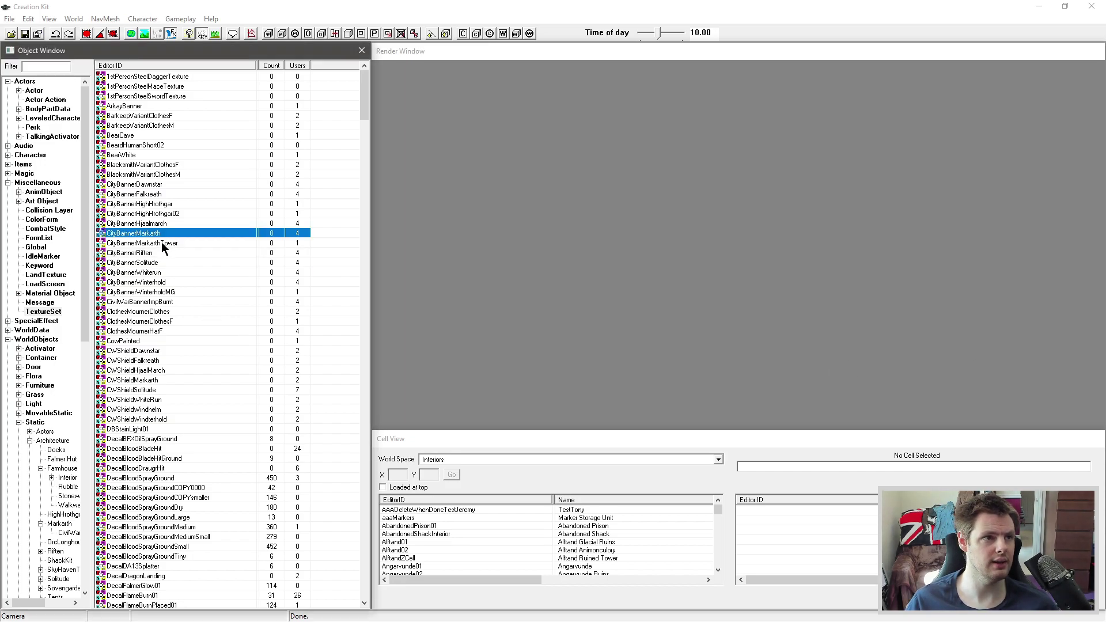
double_click(161, 242)
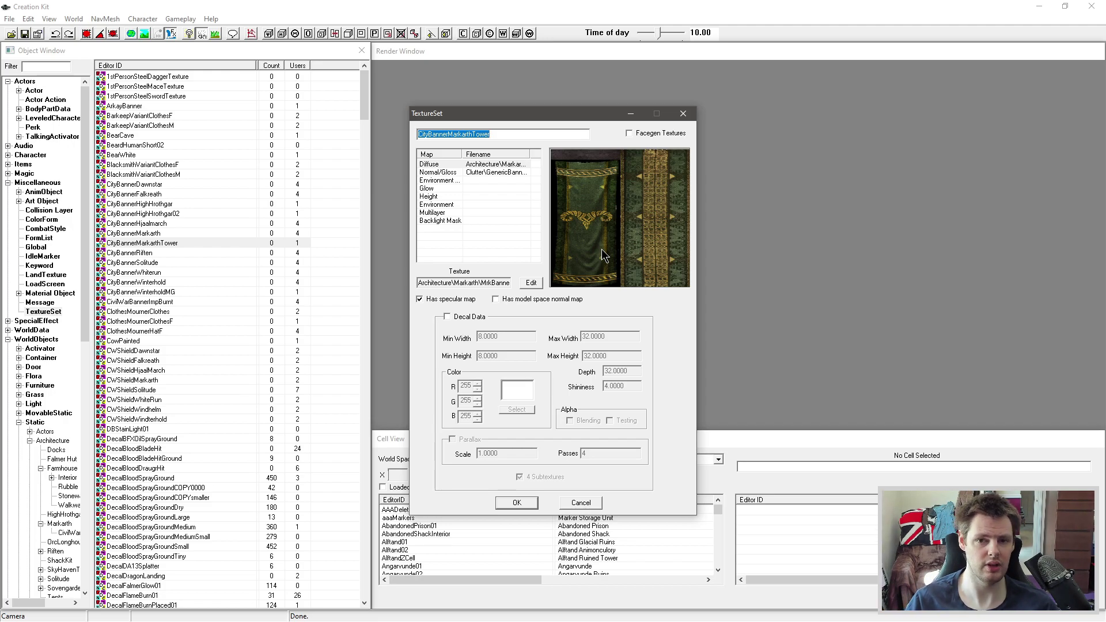
left_click(494, 165)
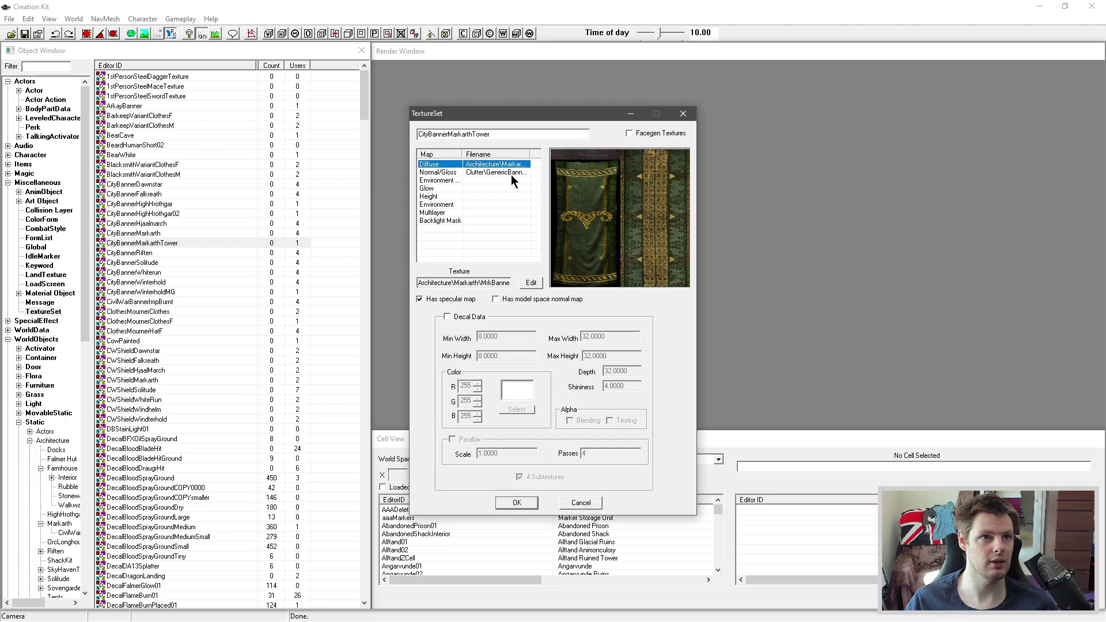
left_click(469, 173)
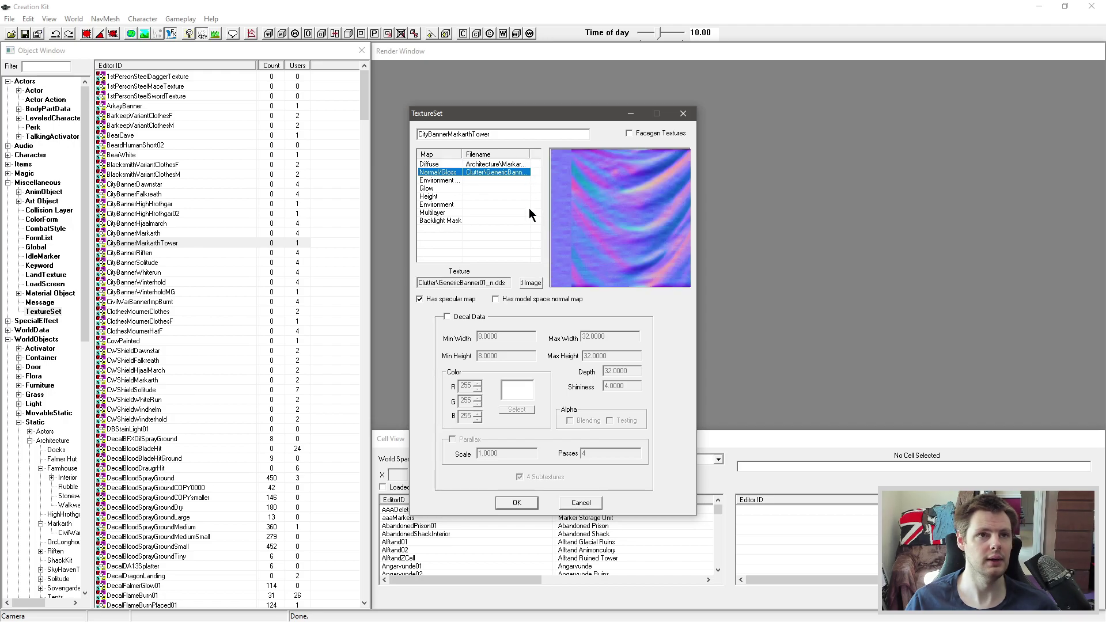
left_click(499, 165)
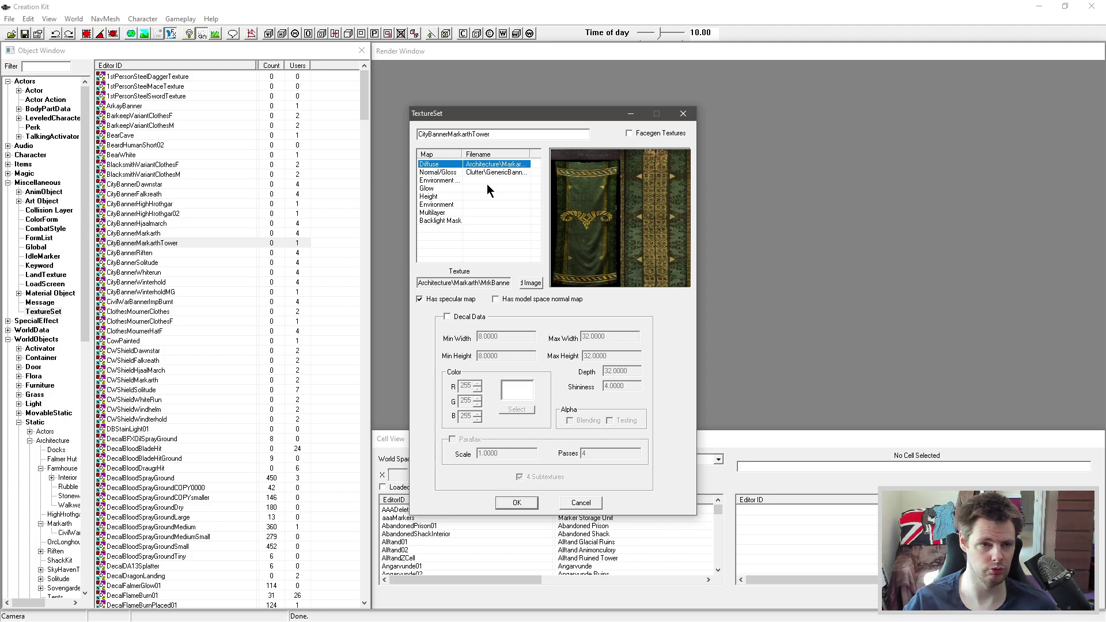
left_click(485, 172)
left_click(486, 165)
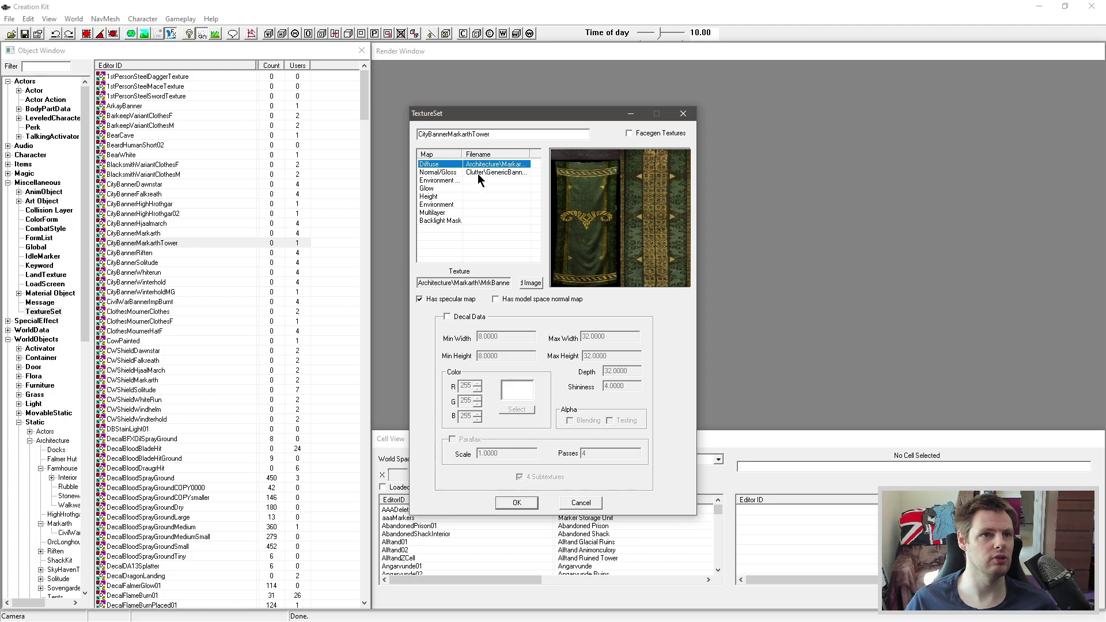
left_click(492, 172)
left_click(492, 165)
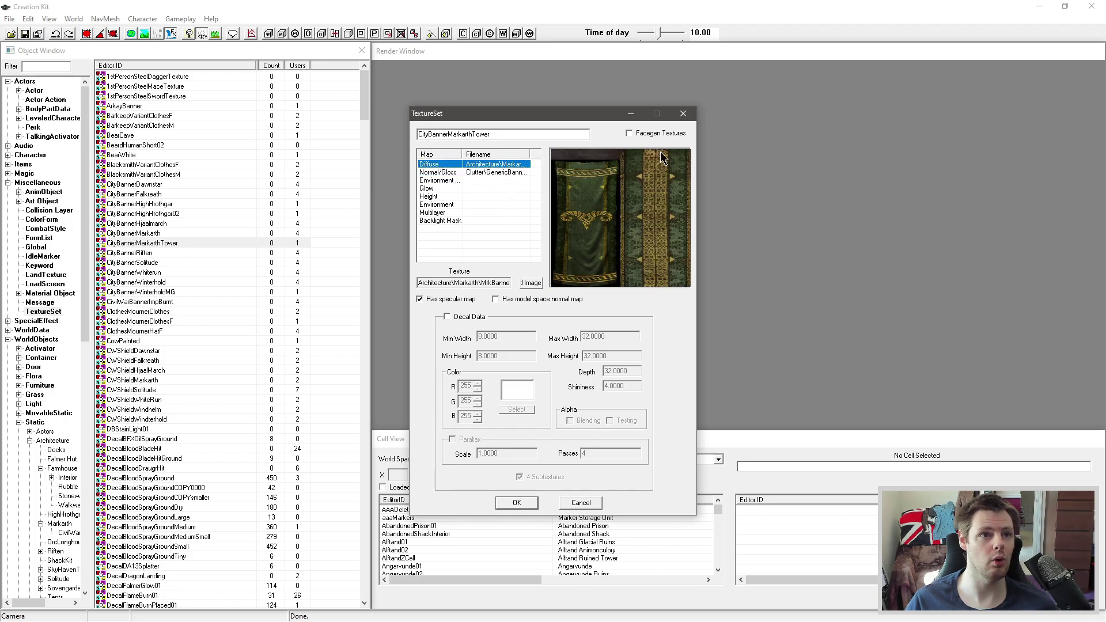
left_click(683, 116)
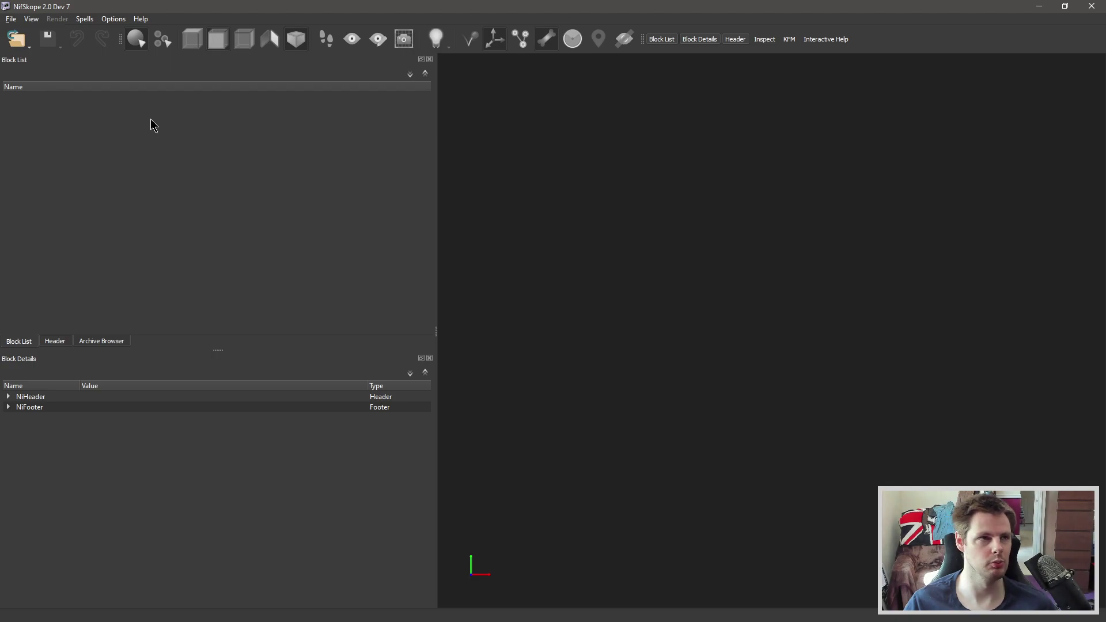
Step: Switch to NifSkope and open the recent mesh MR_Planter_Stone.nif for viewing from an angle
left_click(29, 46)
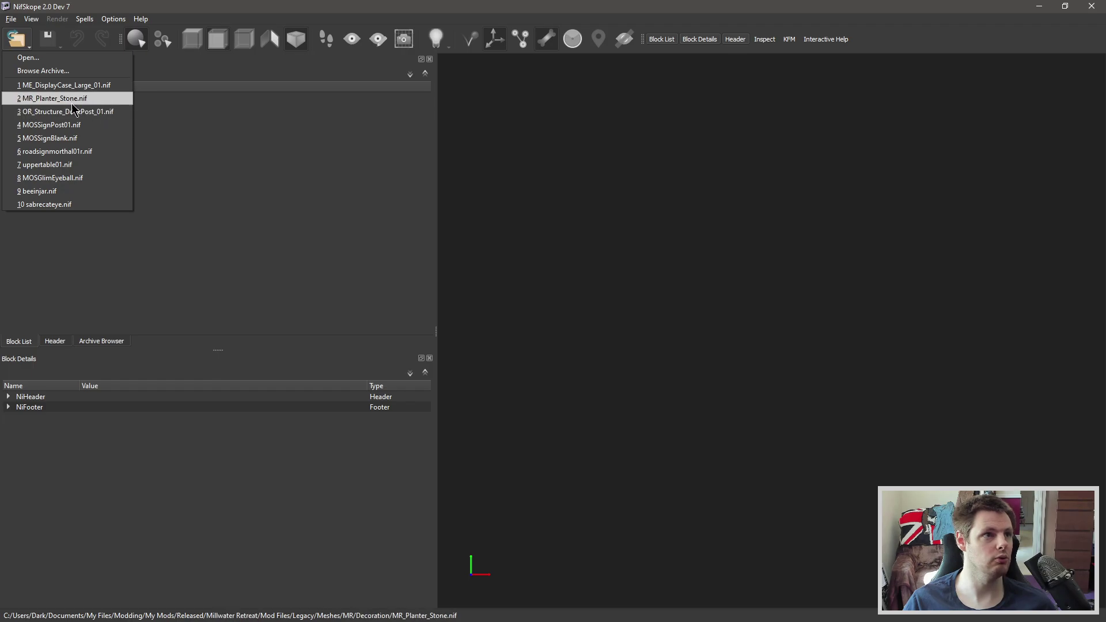
left_click(64, 99)
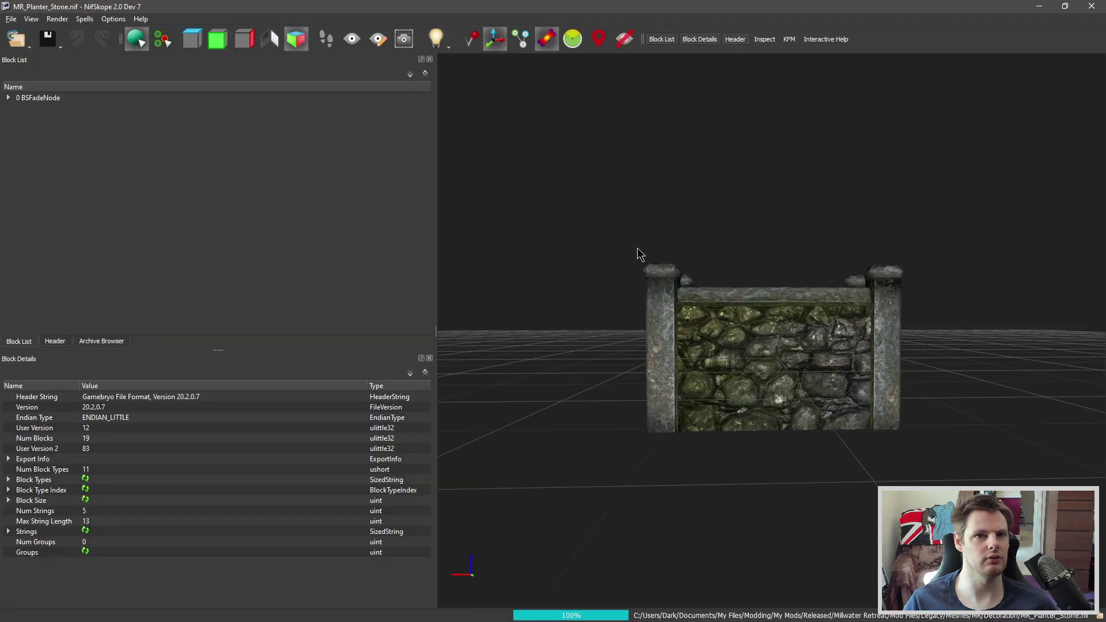
left_click_drag(638, 248, 727, 241)
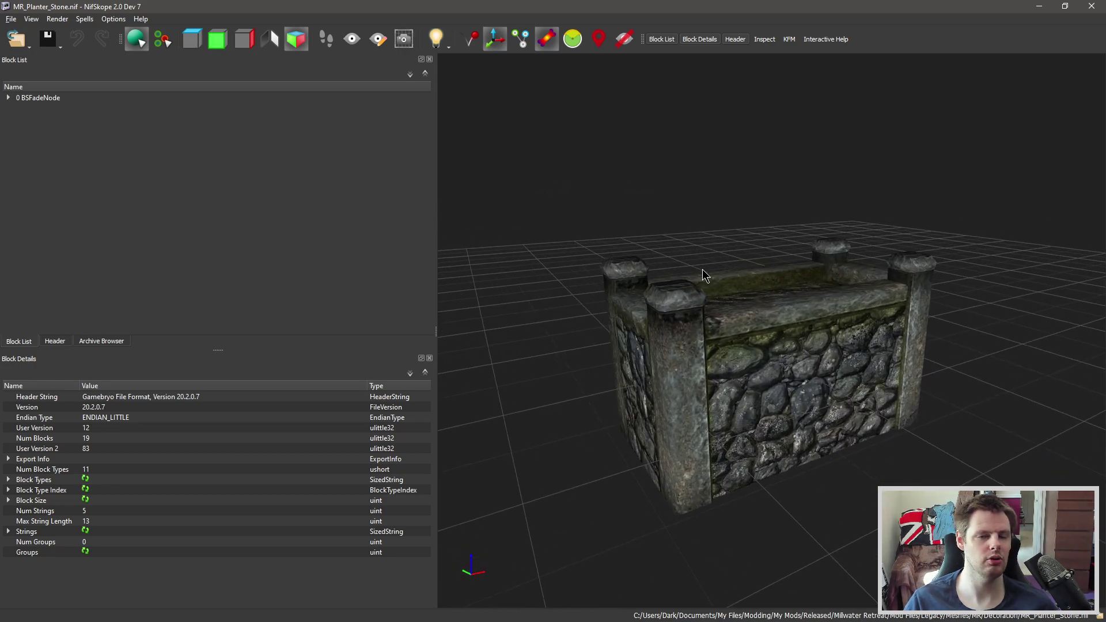
left_click_drag(686, 275, 771, 306)
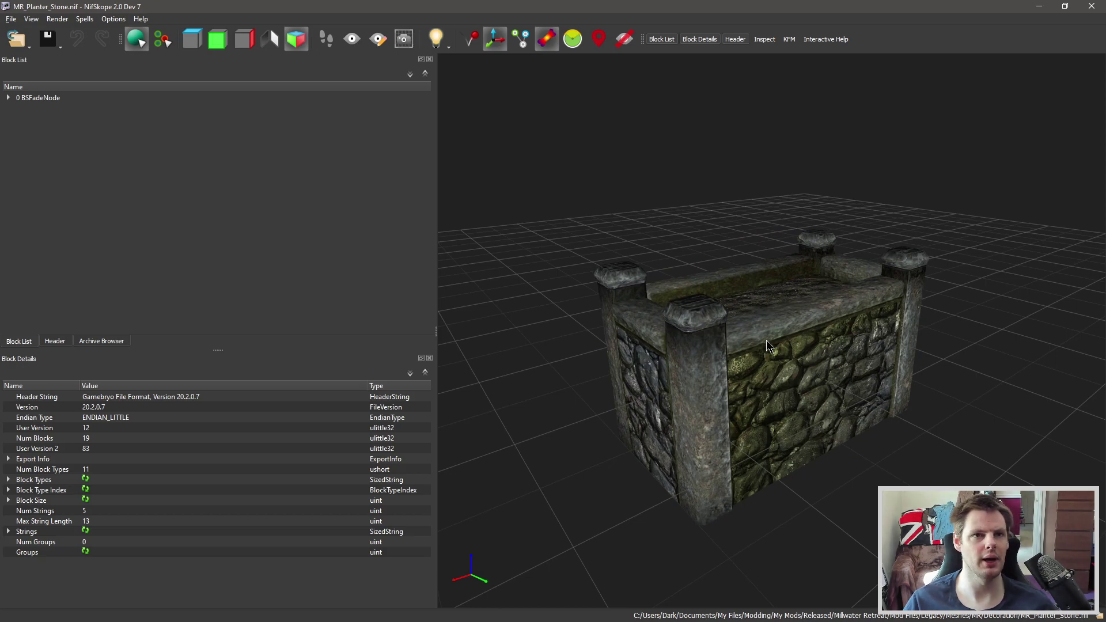
Step: Select the planter's stone wall panel shape in the model and expand its NiTriShape node
left_click(801, 348)
left_click_drag(818, 350, 650, 350)
left_click(826, 344)
left_click(710, 338)
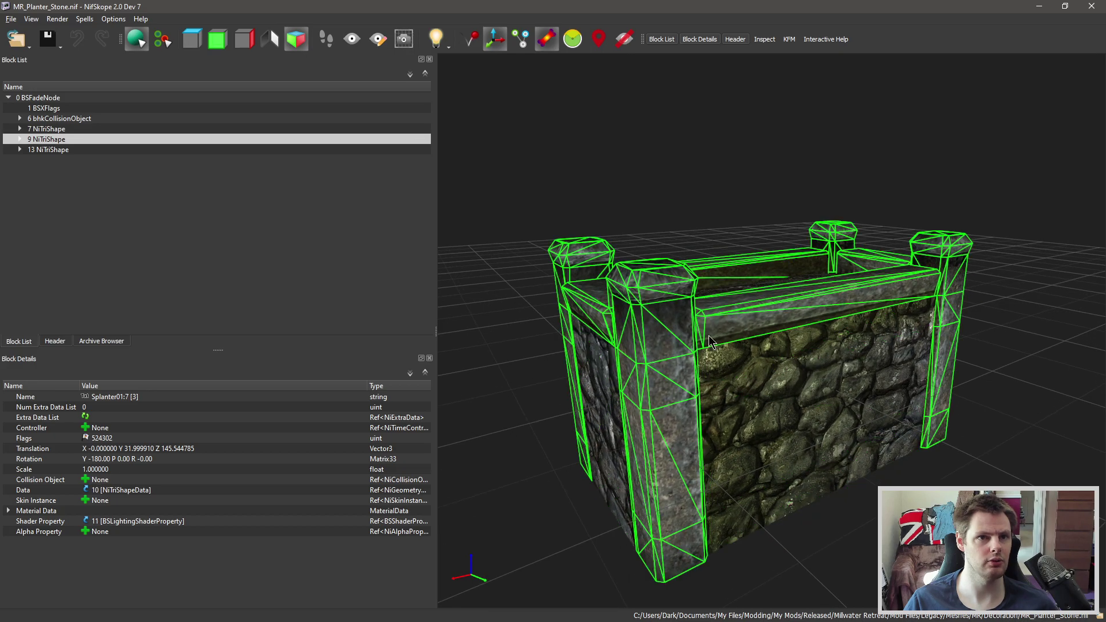
left_click(767, 355)
left_click_drag(767, 355, 782, 380)
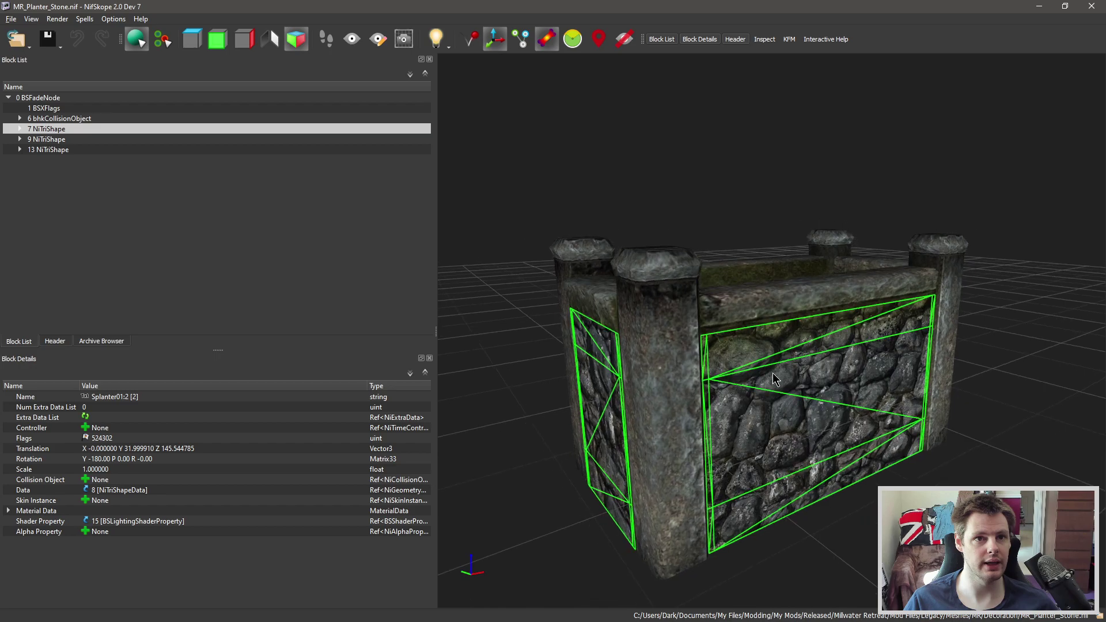
left_click(20, 129)
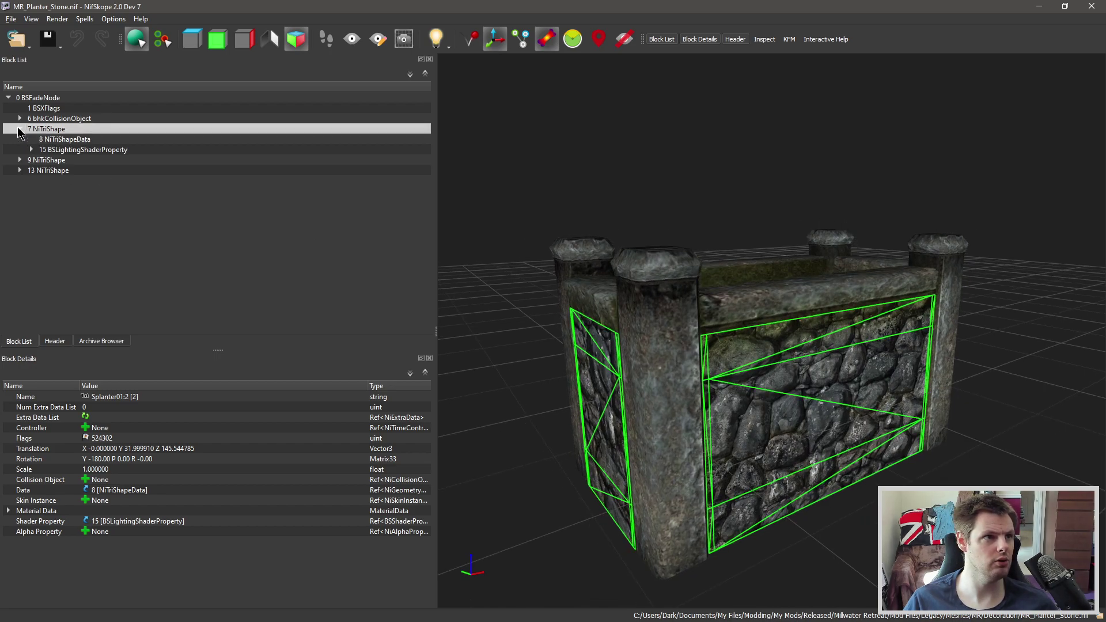
mouse_move(64, 134)
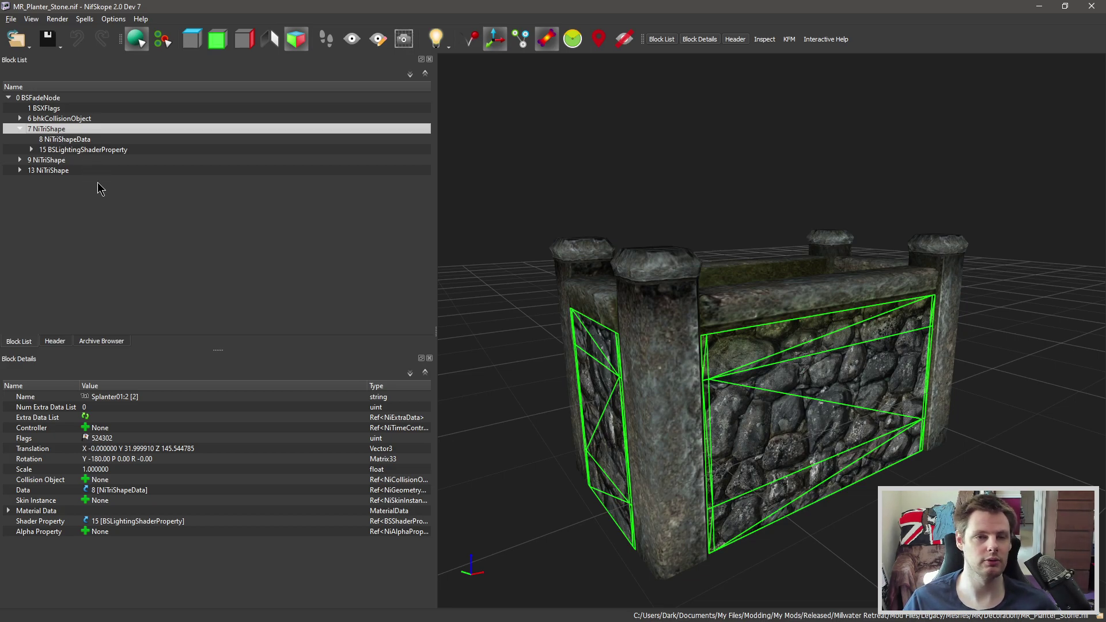
Step: Open the wall panel's BSShaderTextureSet under its BSLightingShaderProperty and inspect the normal map path
left_click(513, 272)
left_click_drag(549, 310, 552, 310)
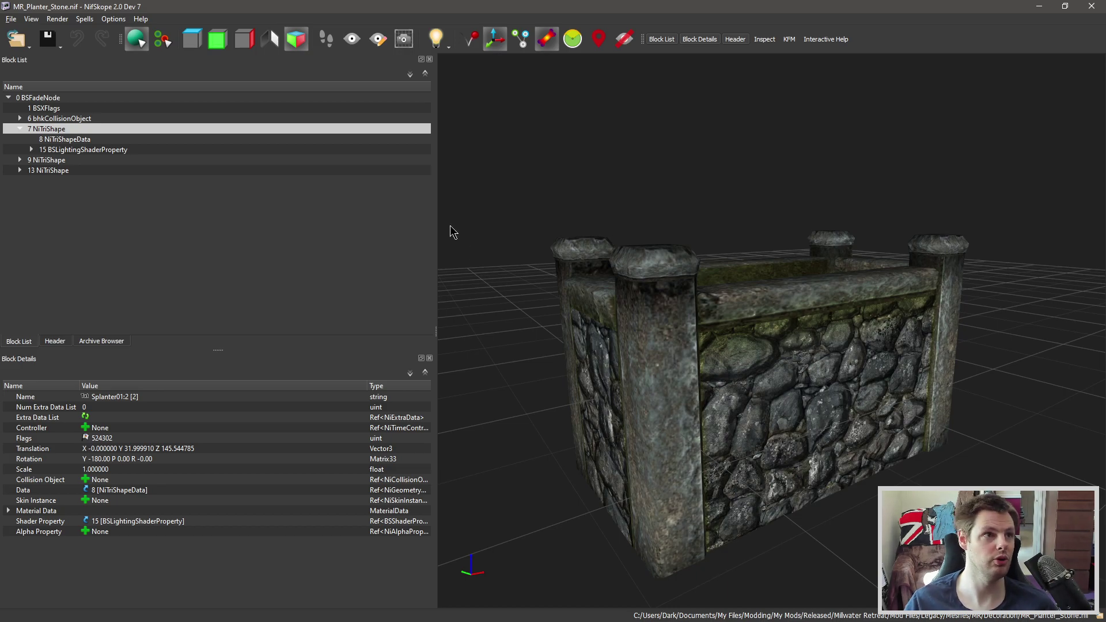
left_click(31, 150)
left_click(87, 162)
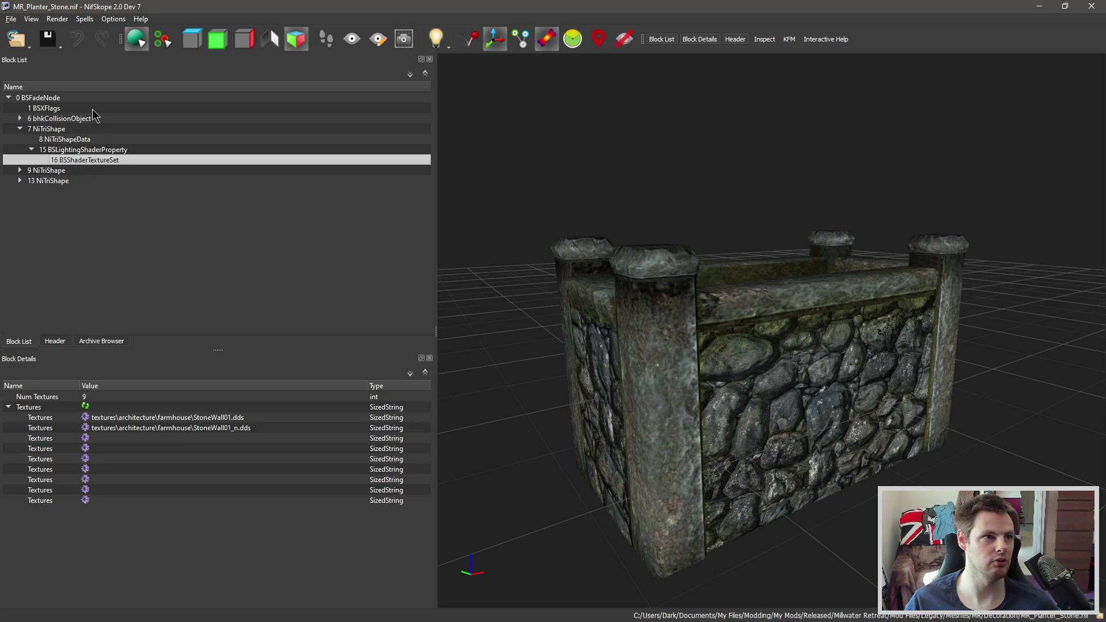
mouse_move(135, 150)
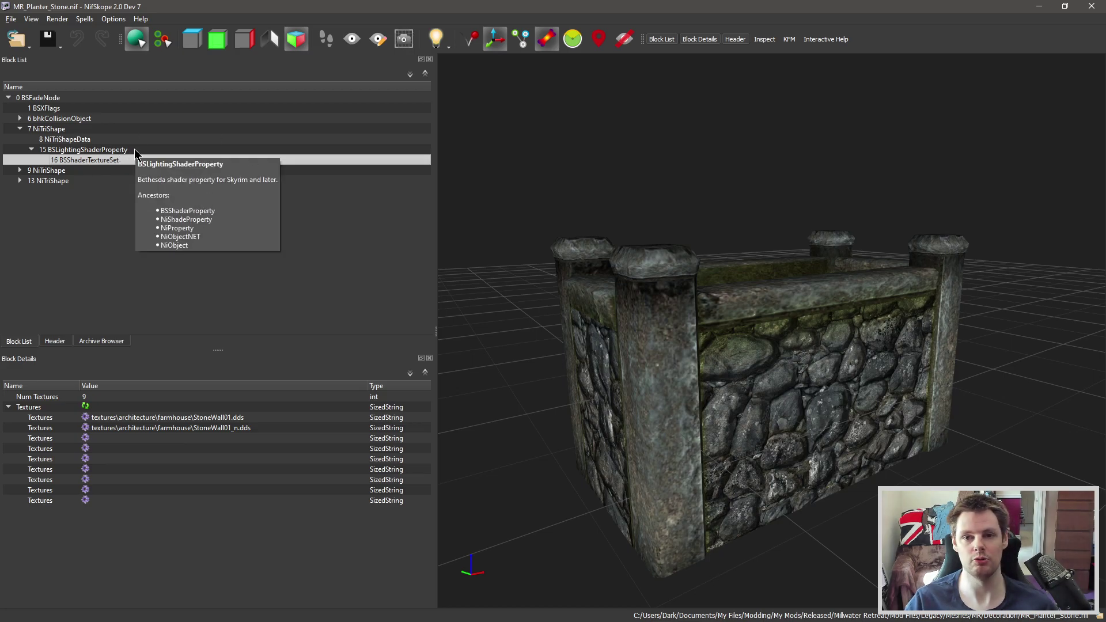
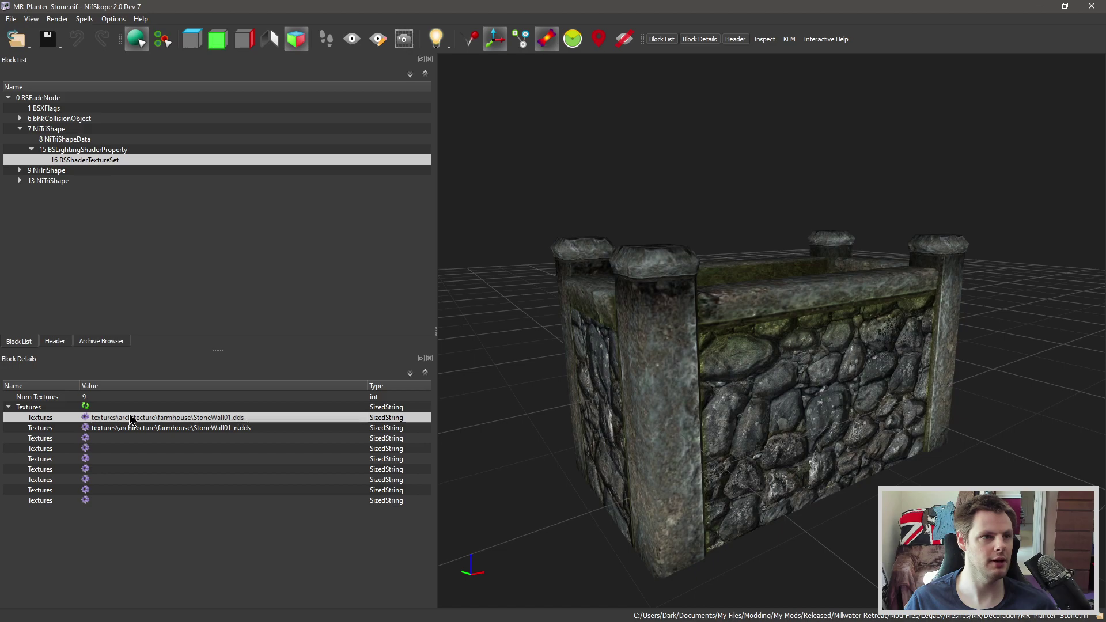
left_click(216, 431)
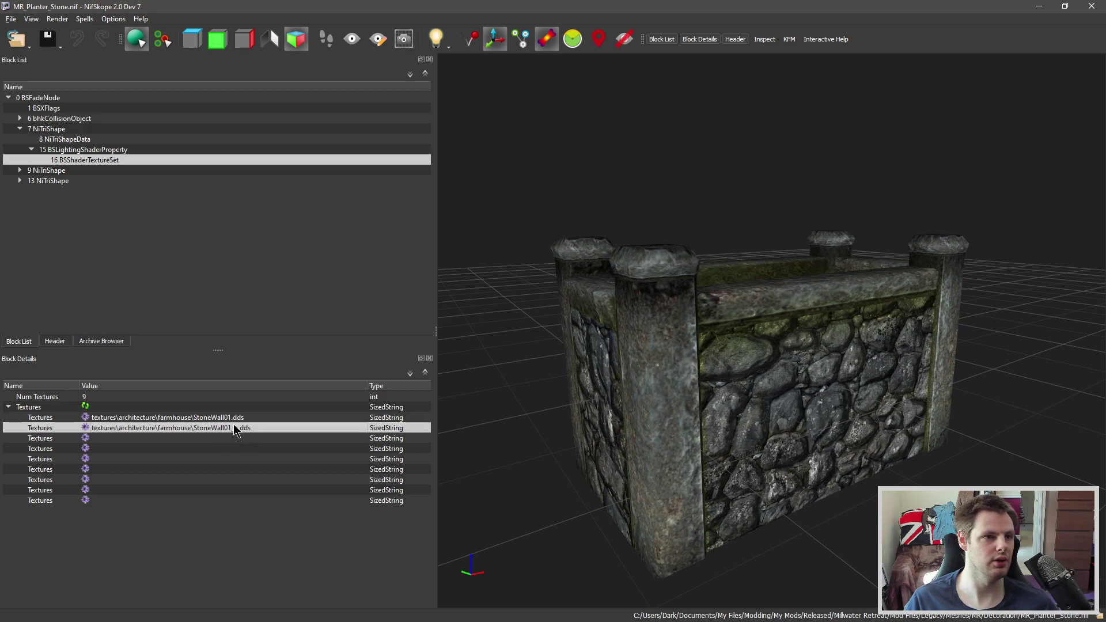
double_click(222, 430)
key("Return")
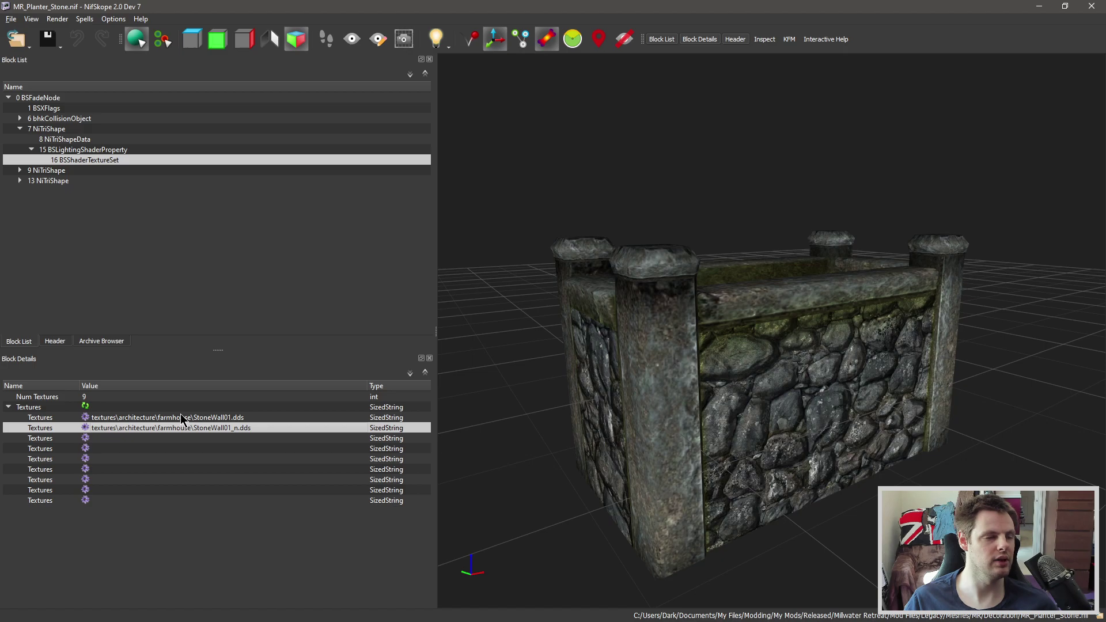
Step: Replace the wall panel's diffuse texture with TRMBanner.dds from the Skyrim Data\Textures\TRM folder
left_click(144, 418)
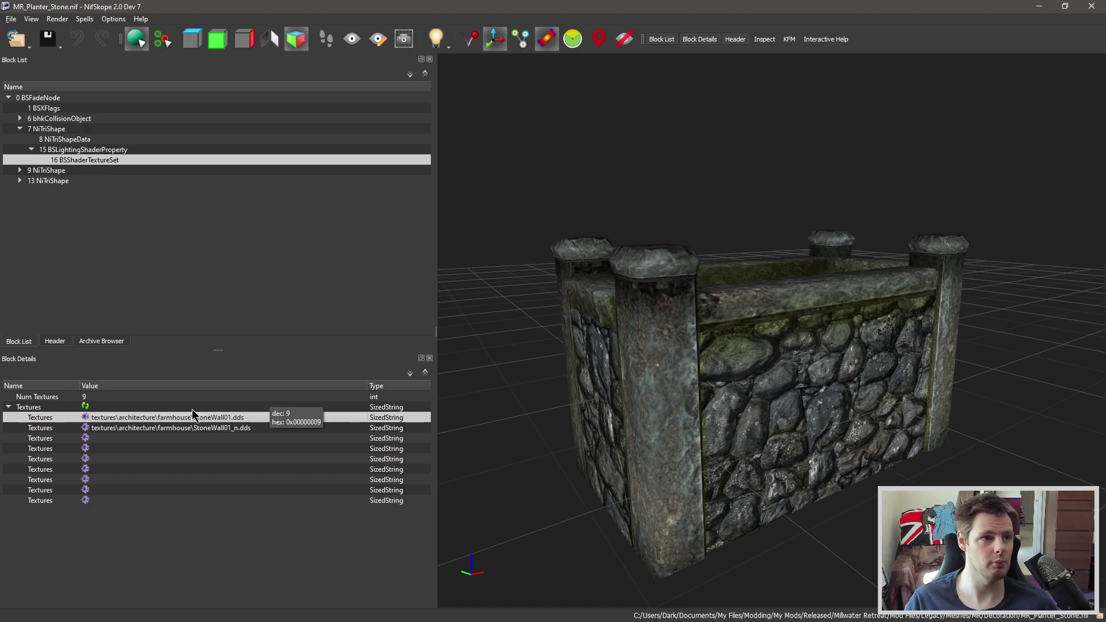
left_click(86, 419)
left_click_drag(355, 27, 578, 143)
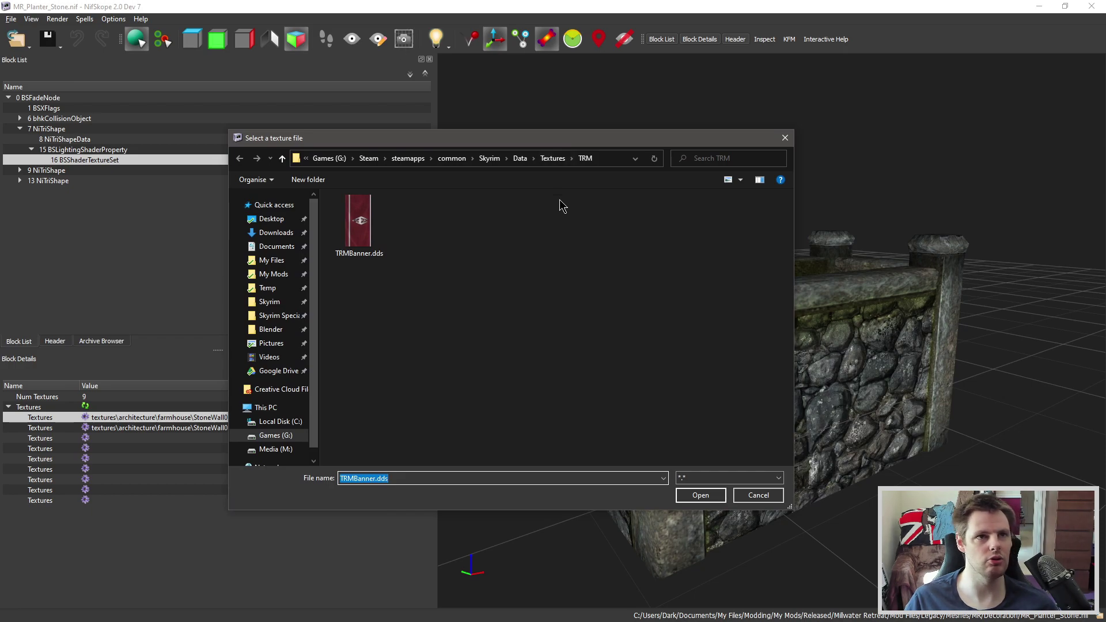
left_click(553, 158)
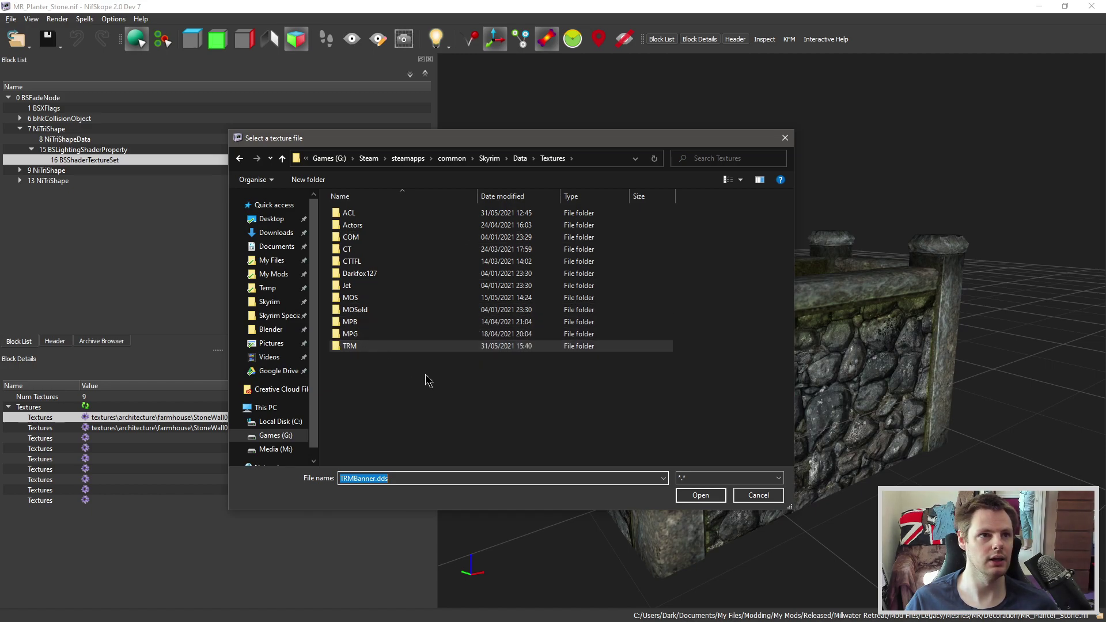
left_click(368, 347)
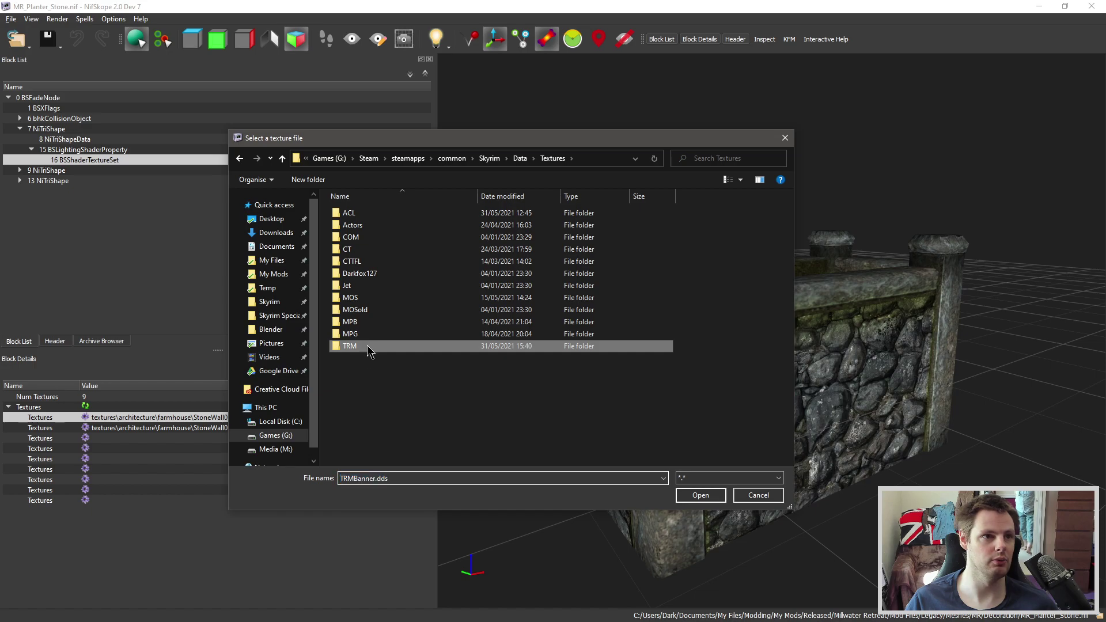
double_click(368, 346)
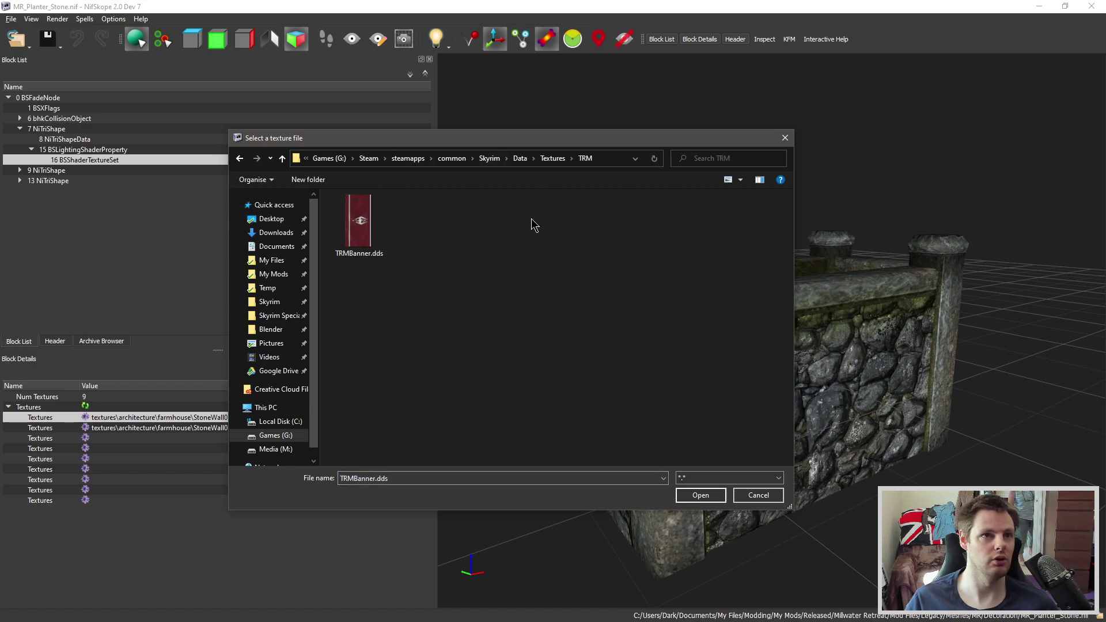
left_click(552, 159)
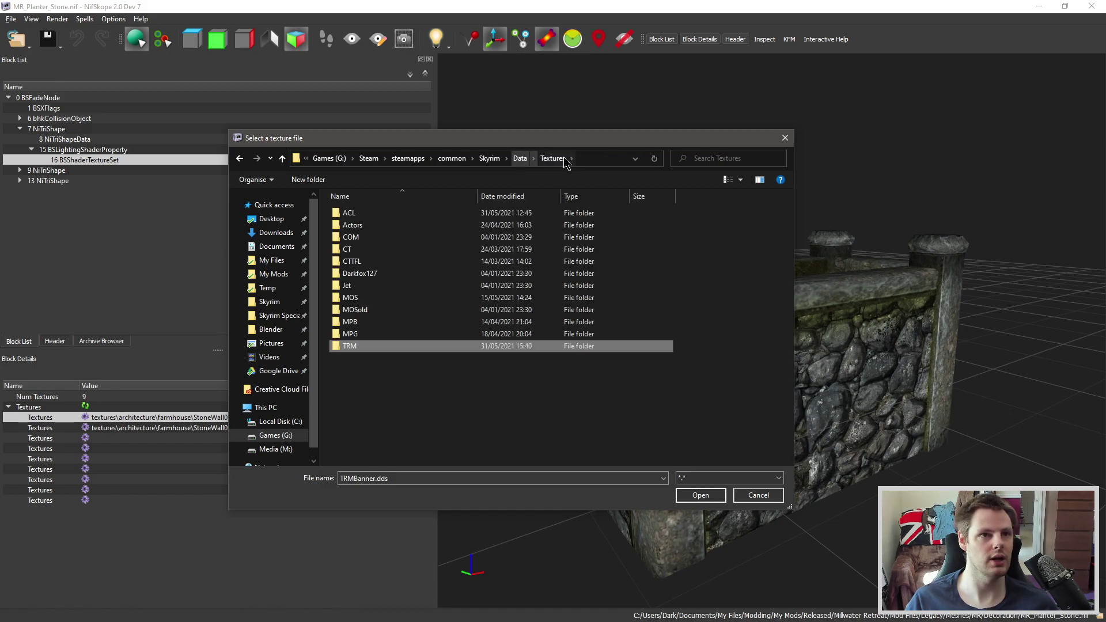
left_click(389, 213)
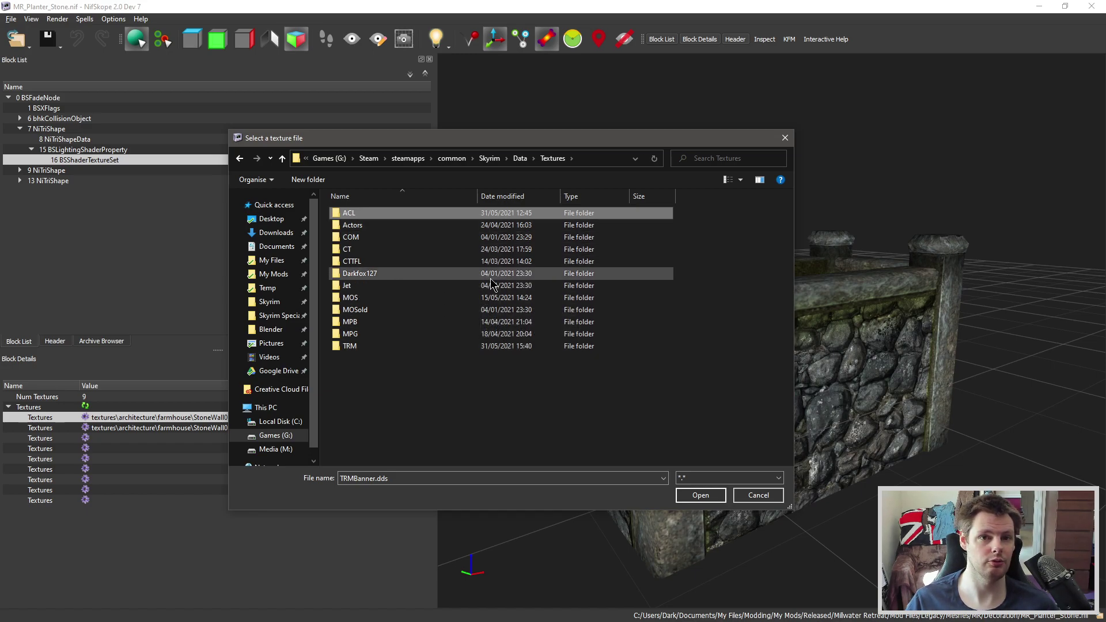
left_click(420, 389)
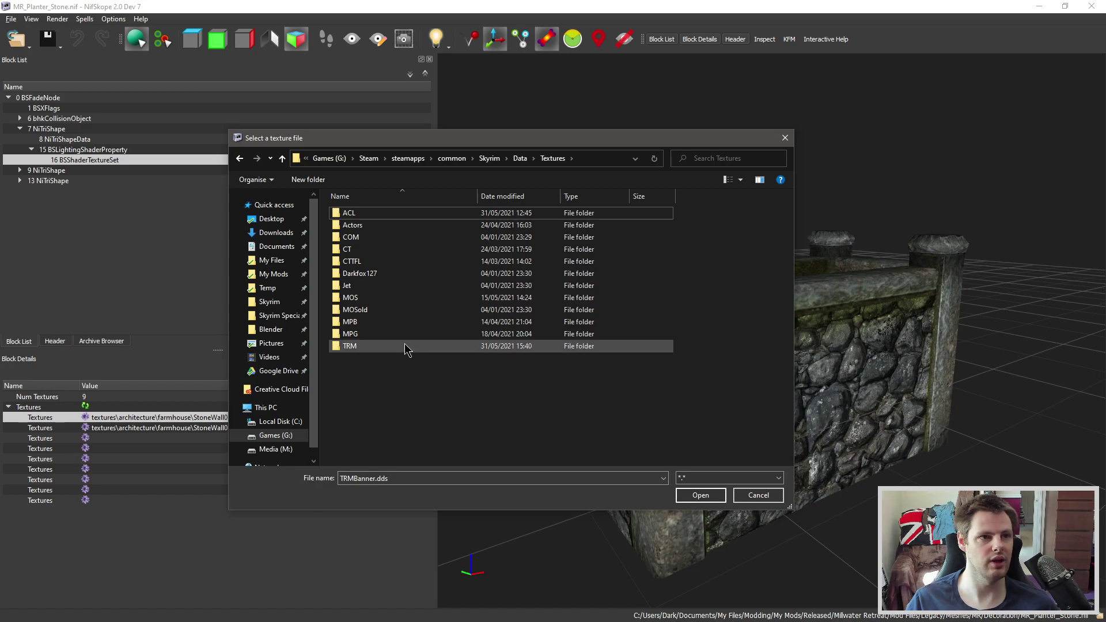
double_click(385, 344)
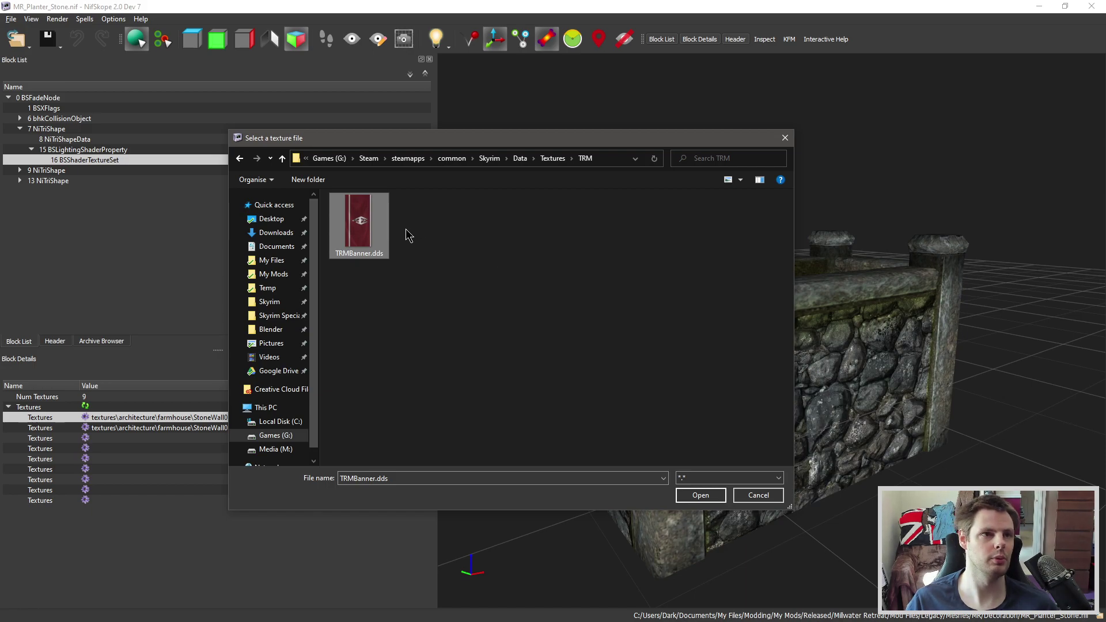
double_click(372, 226)
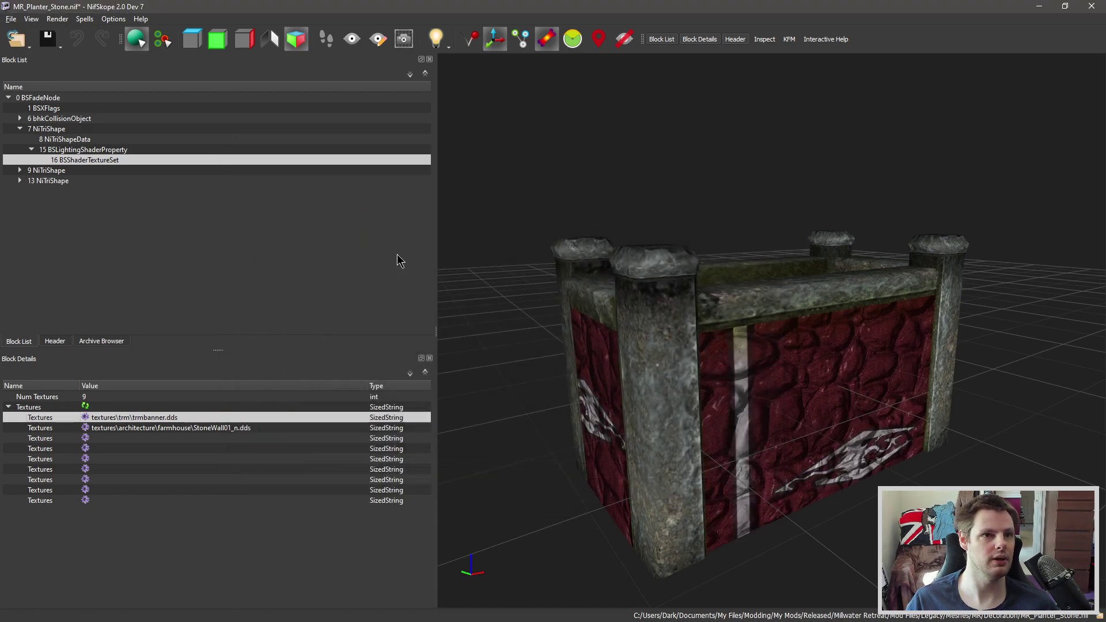
Step: Inspect the retextured wall panels of the planter from several angles
mouse_move(640, 353)
left_mouse_down()
mouse_move(606, 330)
mouse_move(660, 334)
mouse_move(536, 363)
mouse_move(647, 372)
left_mouse_up()
left_click(639, 362)
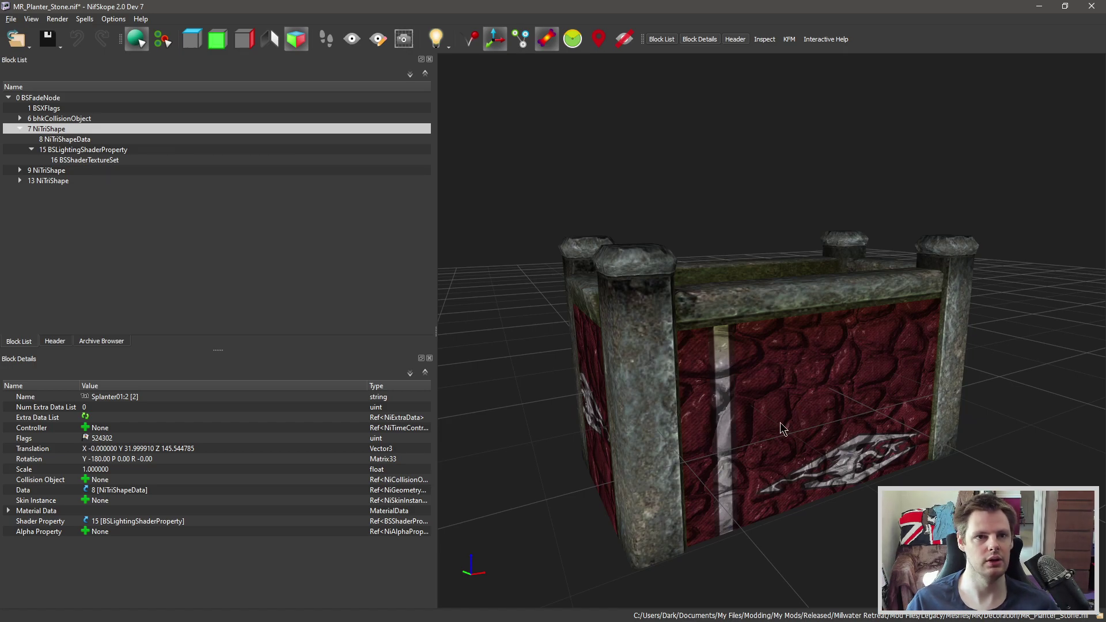
left_click_drag(780, 423, 736, 414)
left_click_drag(672, 406, 812, 344)
left_click(772, 398)
left_click(961, 362)
left_click_drag(811, 375, 815, 373)
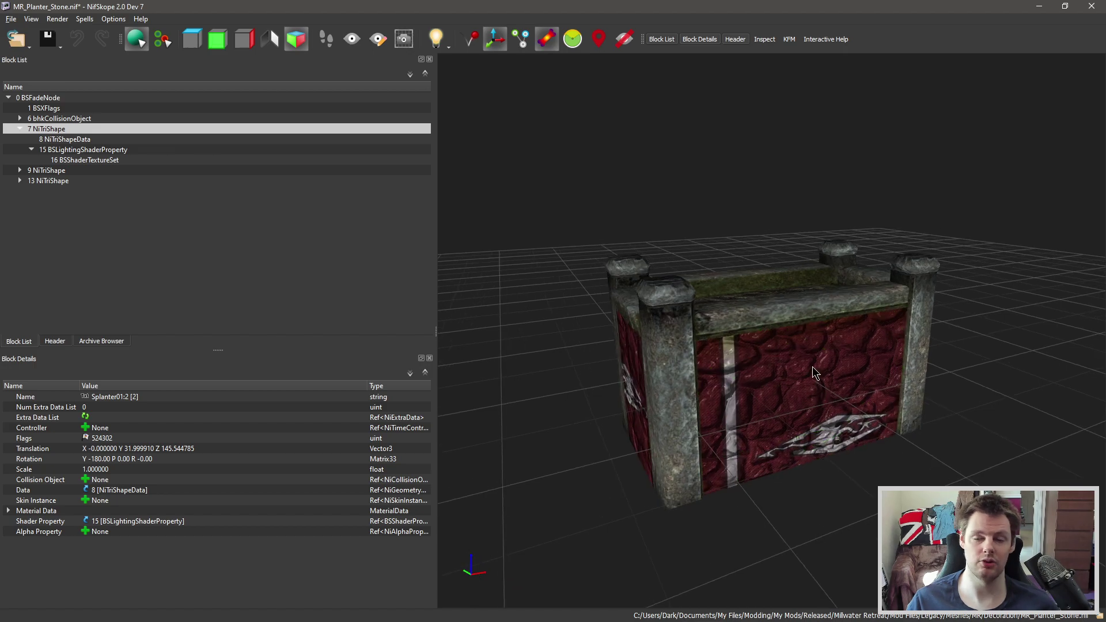
Step: Replace the wall panel's normal map with damboarblds01_n.dds from the Skyrim Data\Textures\MPB\Saddle folder
left_click(82, 160)
left_click(140, 426)
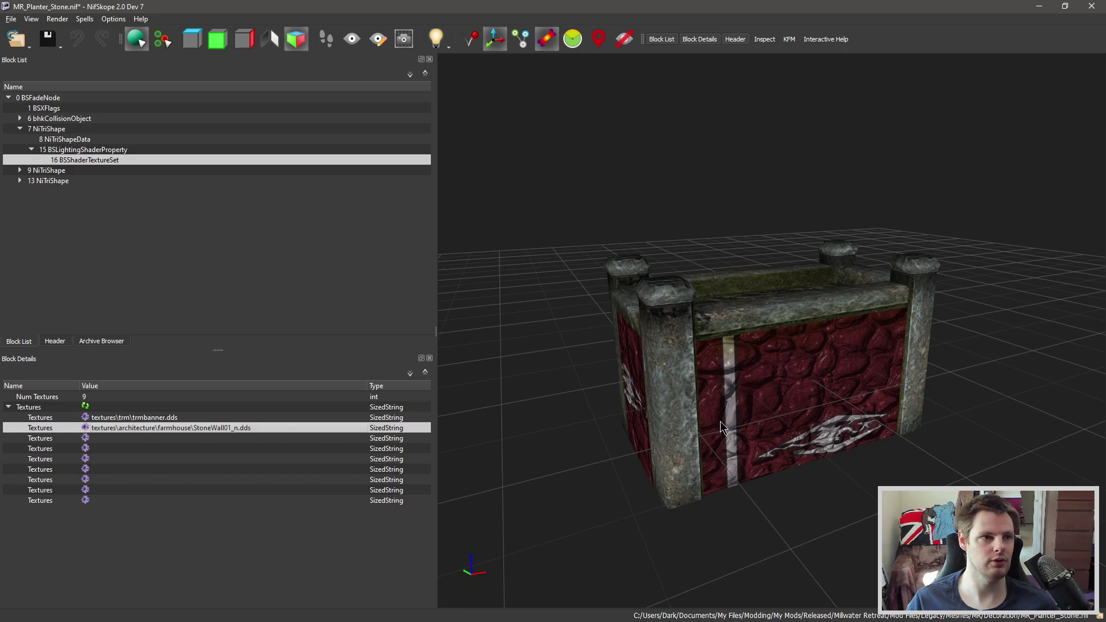
left_click(86, 427)
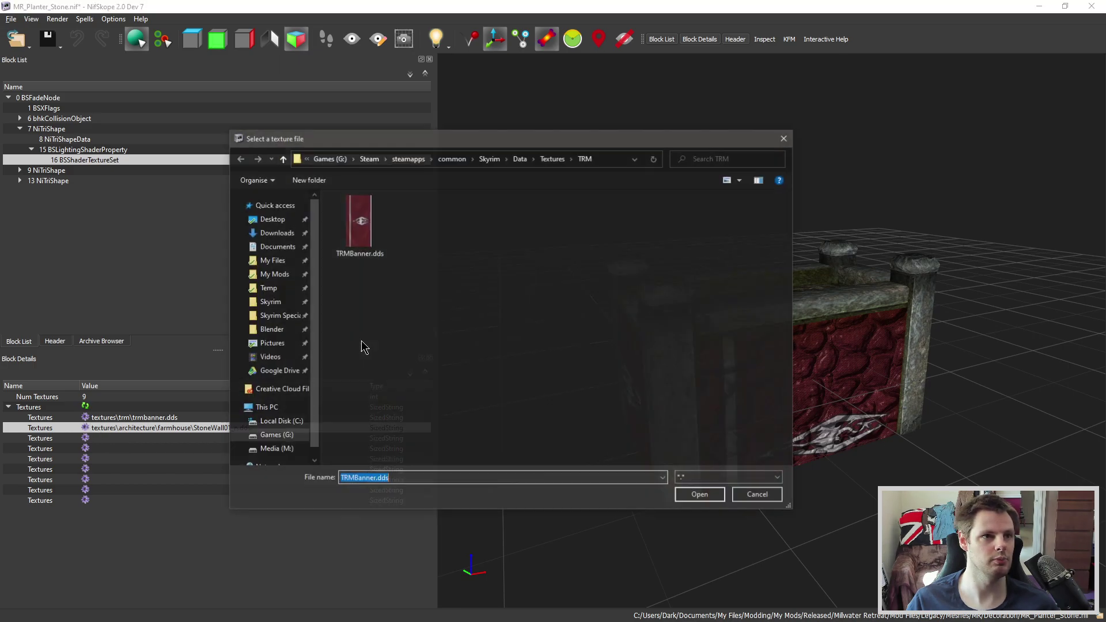
left_click(553, 158)
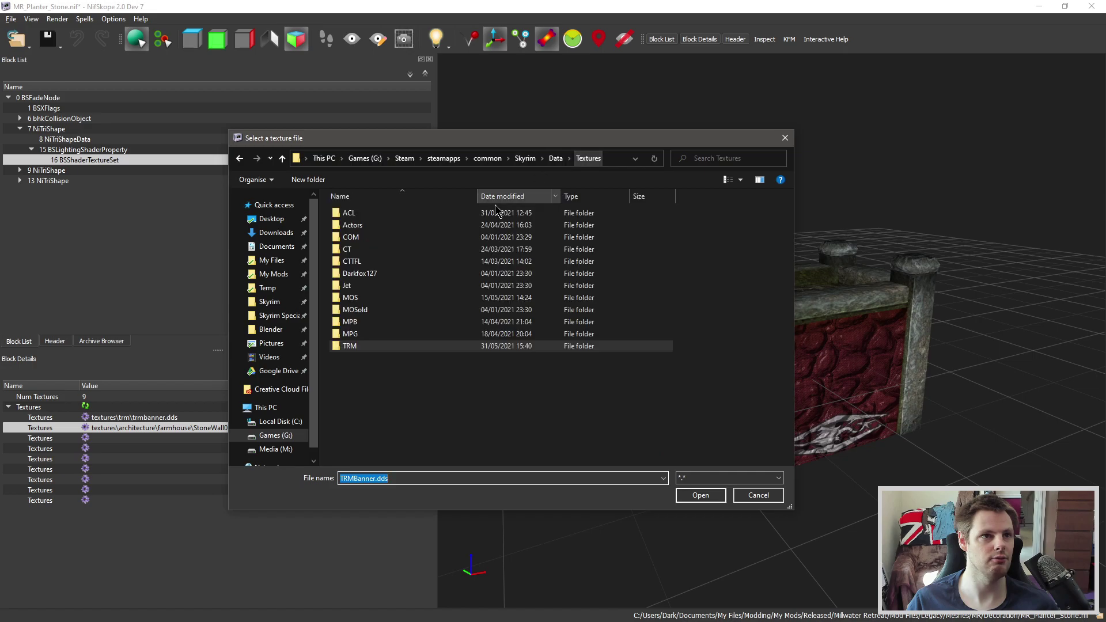
double_click(362, 238)
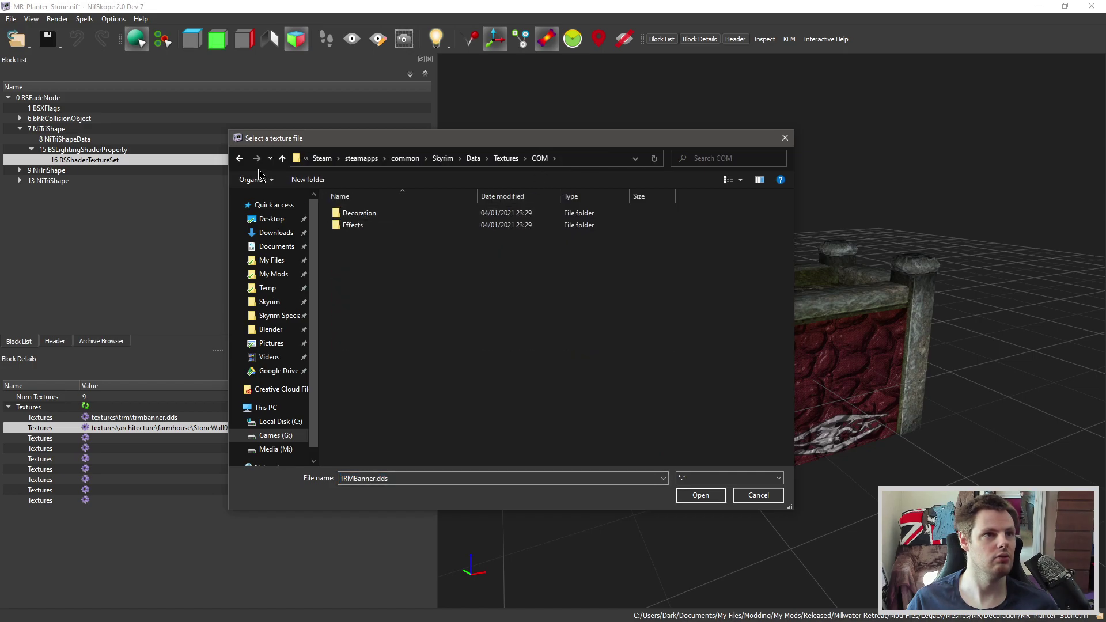
left_click(240, 158)
double_click(377, 323)
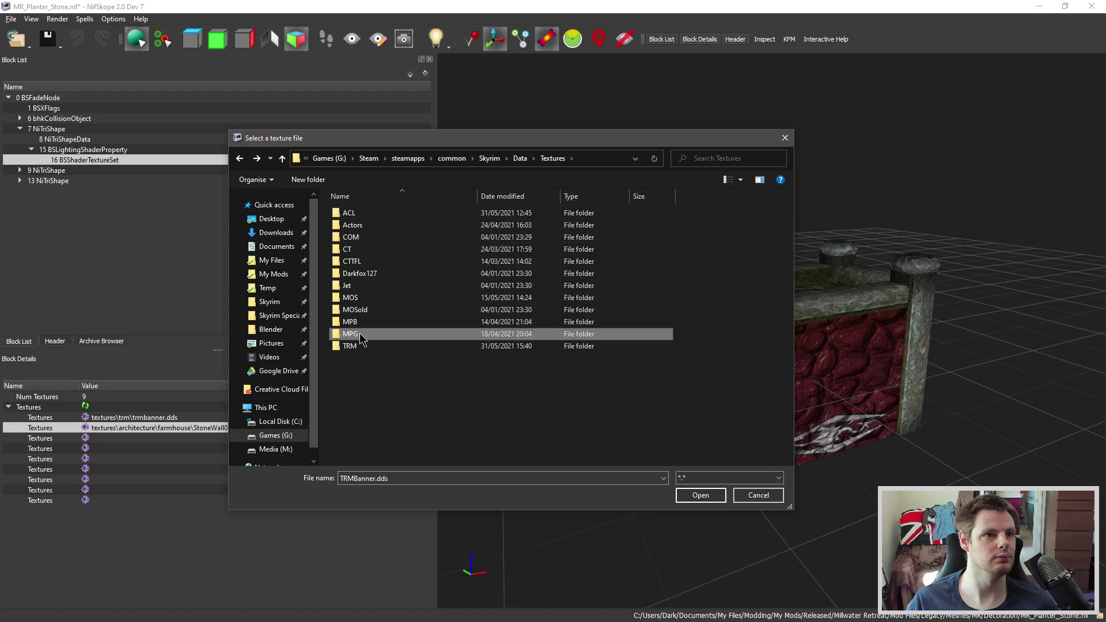
double_click(361, 226)
left_click(419, 237)
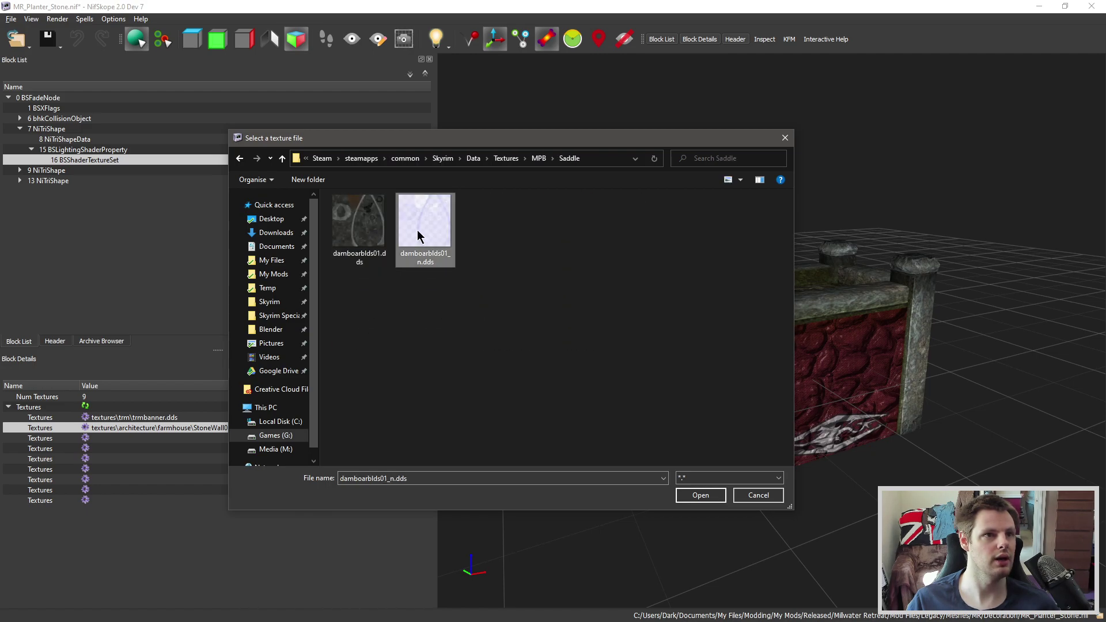
double_click(426, 260)
Step: Inspect the banner panel's surface with the new normal map up close and from several angles
left_click_drag(547, 293, 686, 331)
scroll(625, 337, "up", 3)
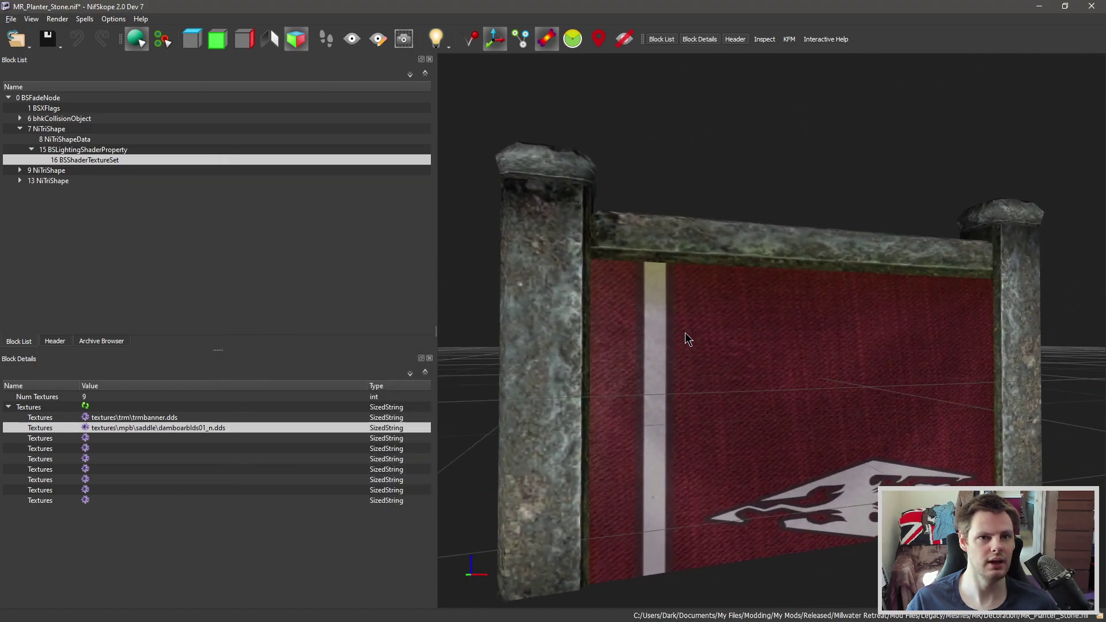
left_click_drag(502, 326, 786, 297)
scroll(742, 316, "down", 3)
scroll(783, 291, "down", 3)
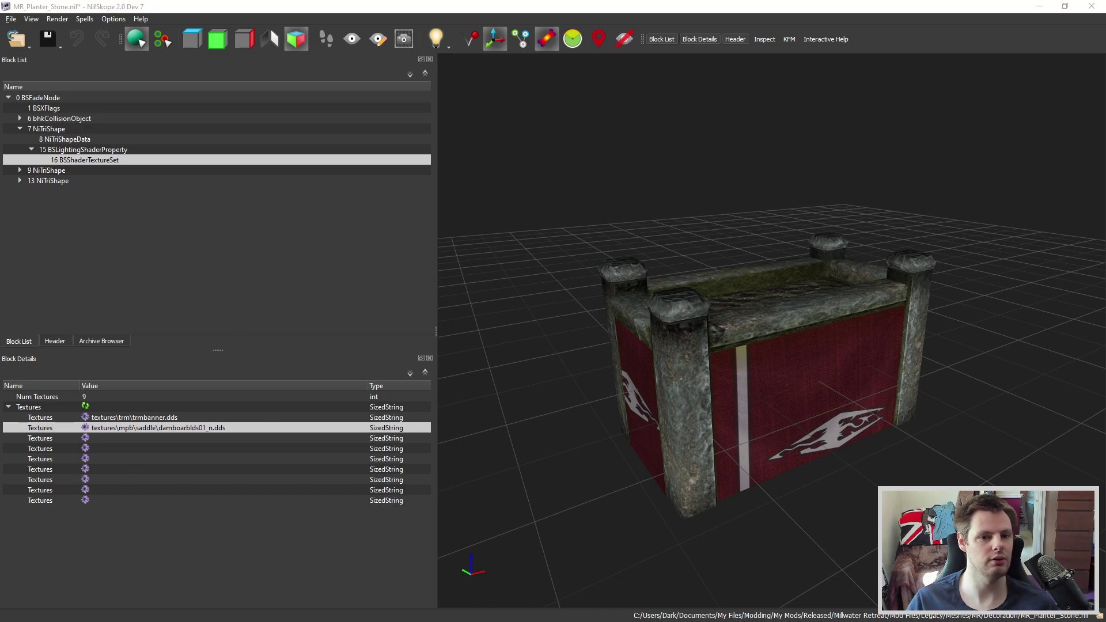
Step: Browse Skyrim's LE Unpacked\Vanilla\textures\plants folder in File Explorer to examine its diffuse and normal maps, closing it when finished
key("super+e")
left_click_drag(552, 212, 526, 136)
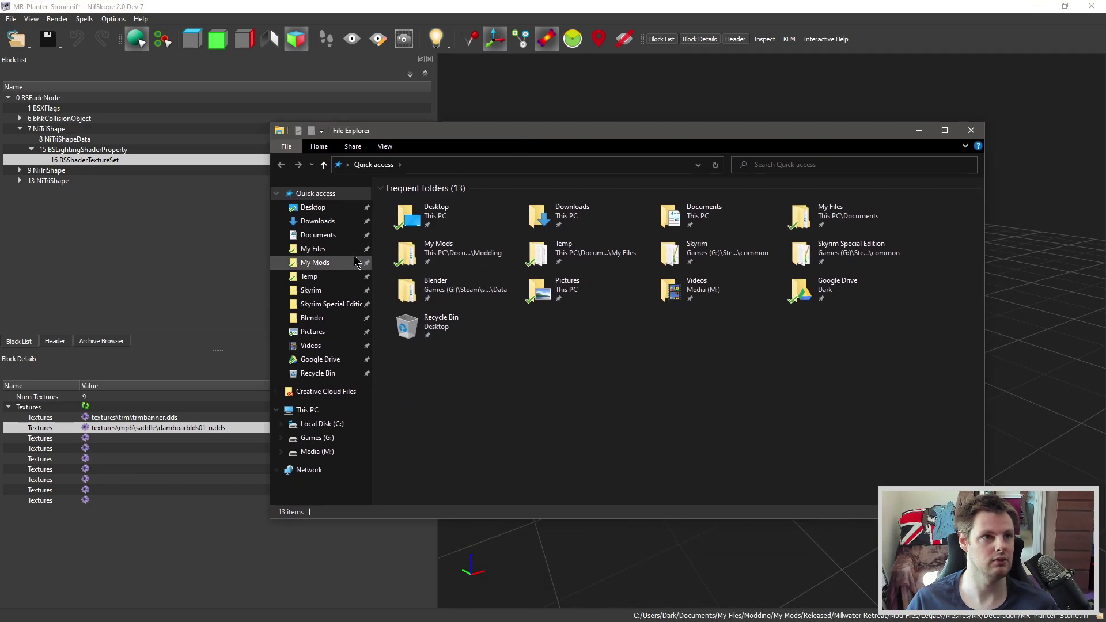
left_click(311, 290)
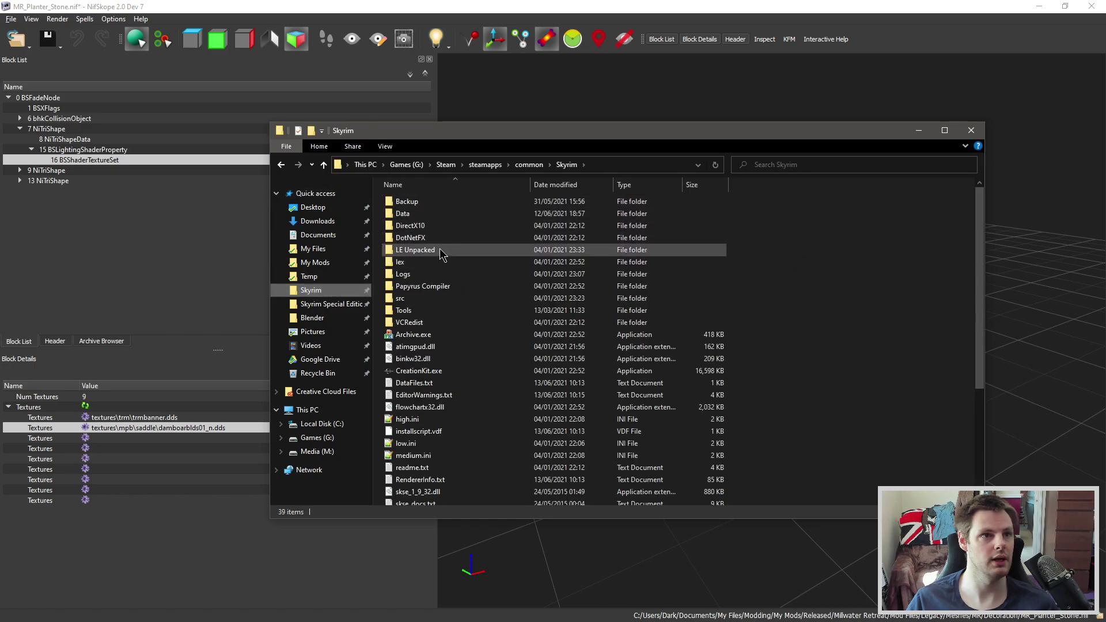
left_click(440, 250)
double_click(416, 252)
double_click(434, 217)
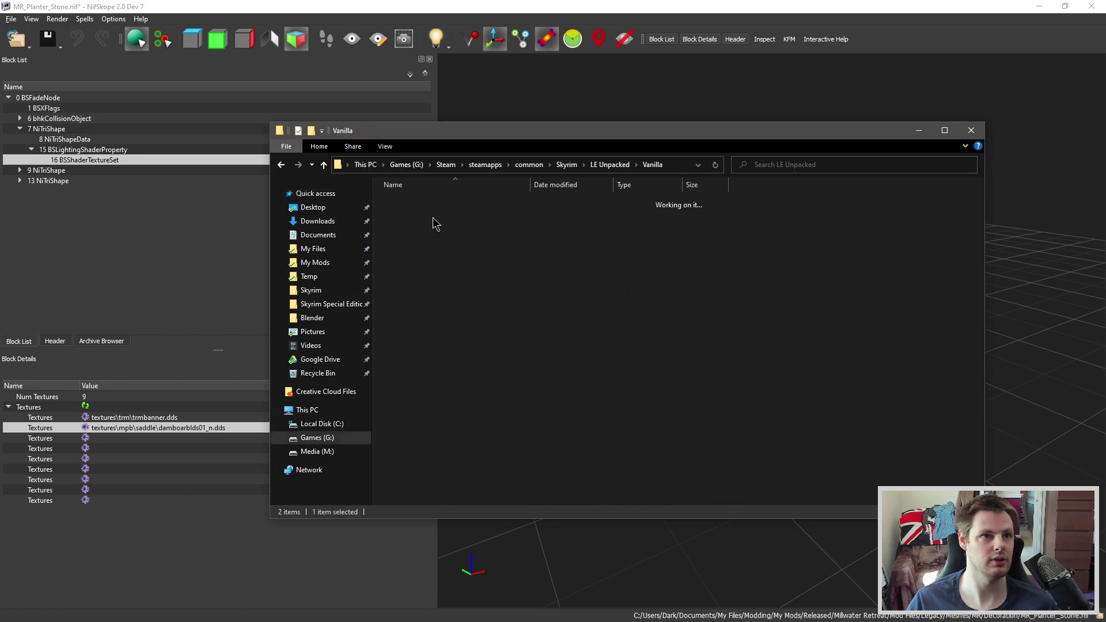
double_click(408, 311)
scroll(438, 277, "down", 5)
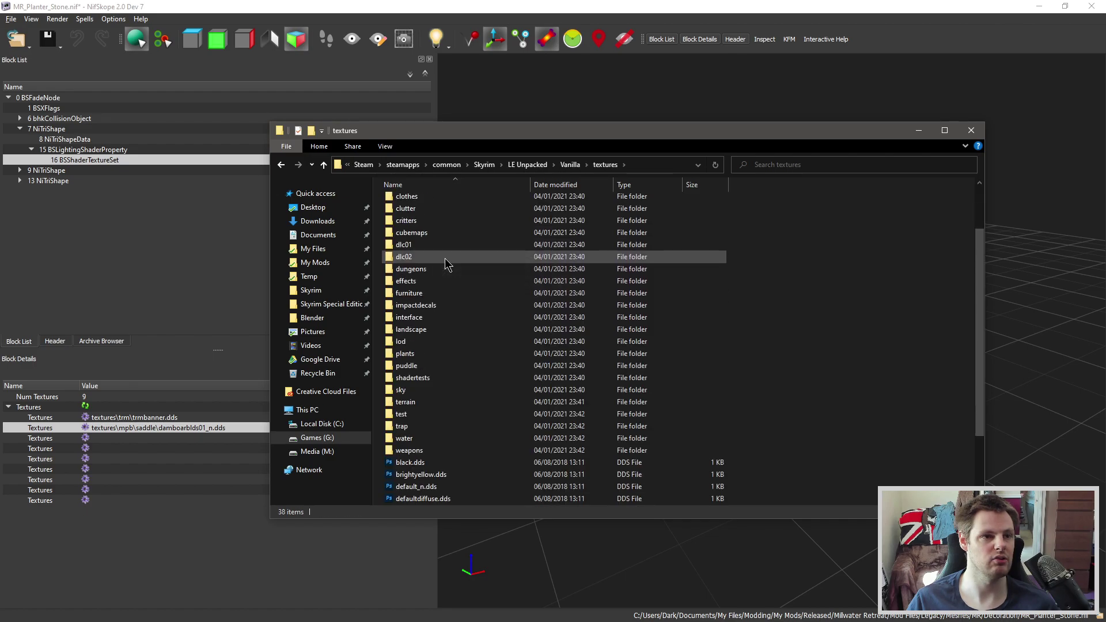
double_click(423, 275)
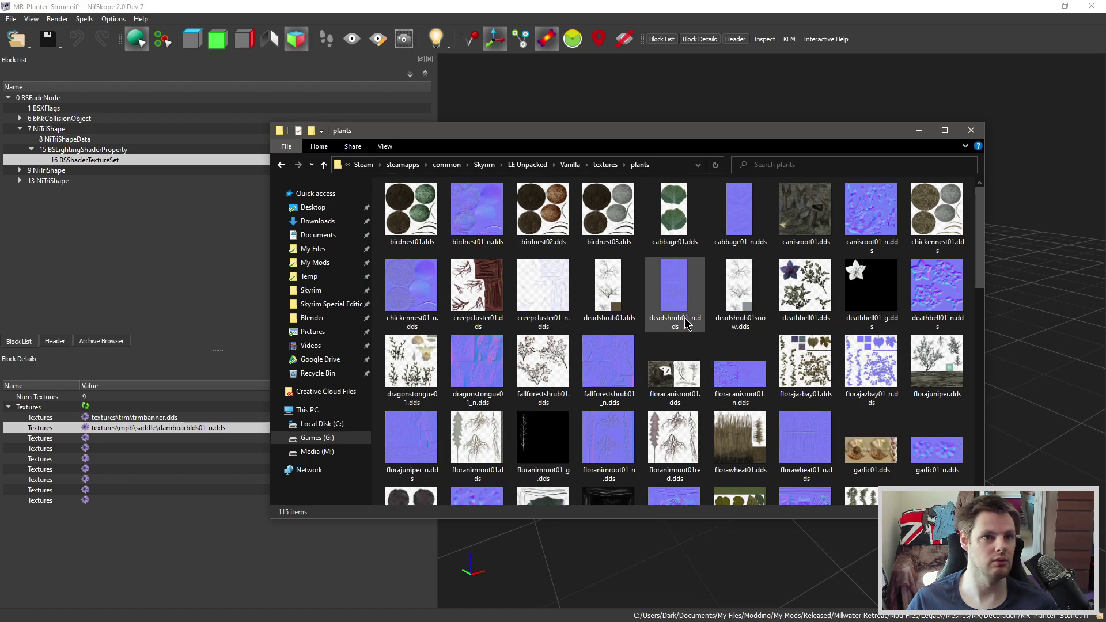
left_click(971, 132)
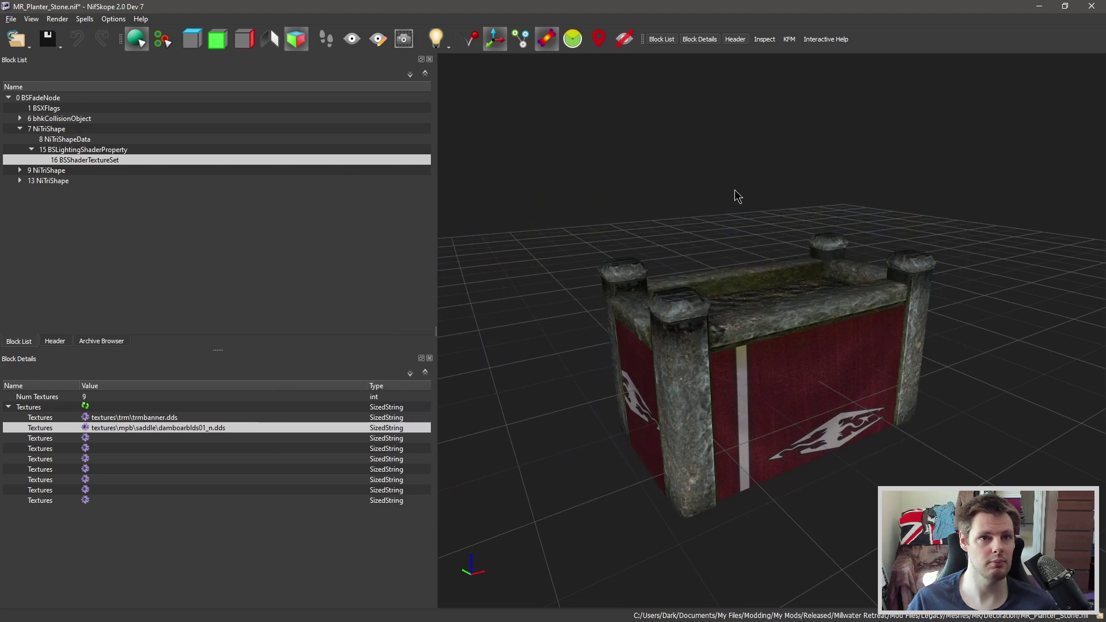
left_click_drag(735, 192, 732, 217)
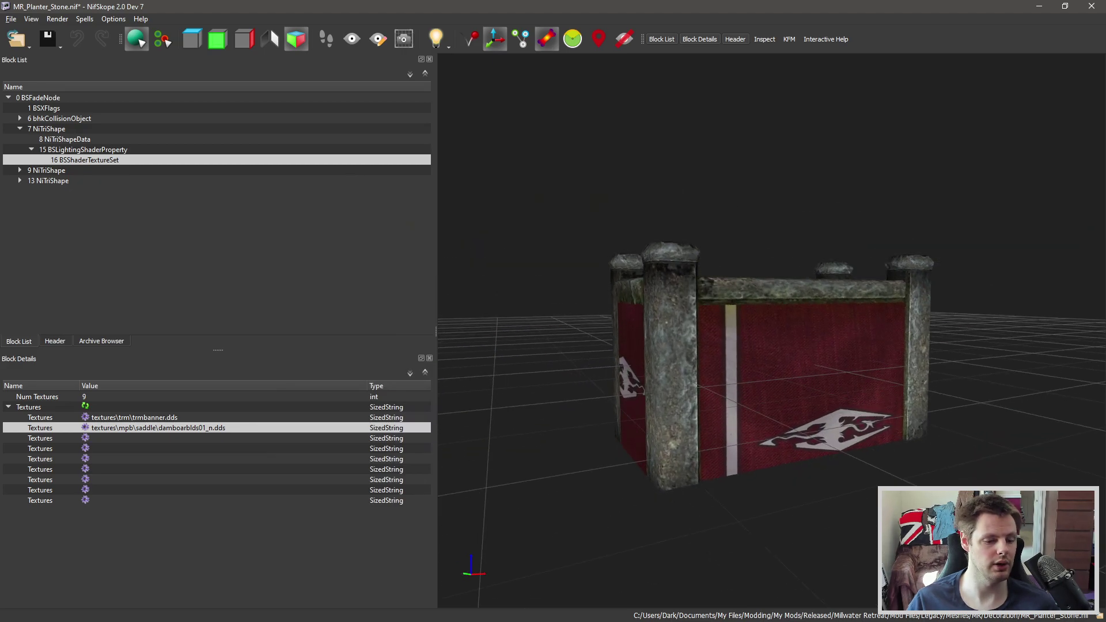
Step: Switch to Creation Kit and filter the Static world objects by "table"
key("alt+Tab")
left_click(35, 68)
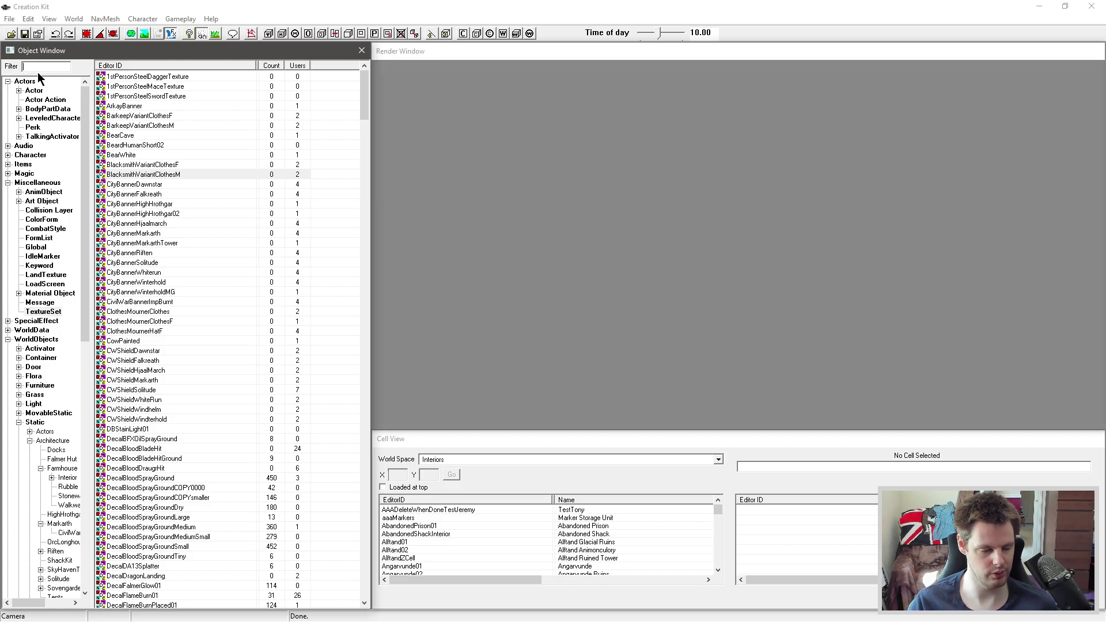
type("table")
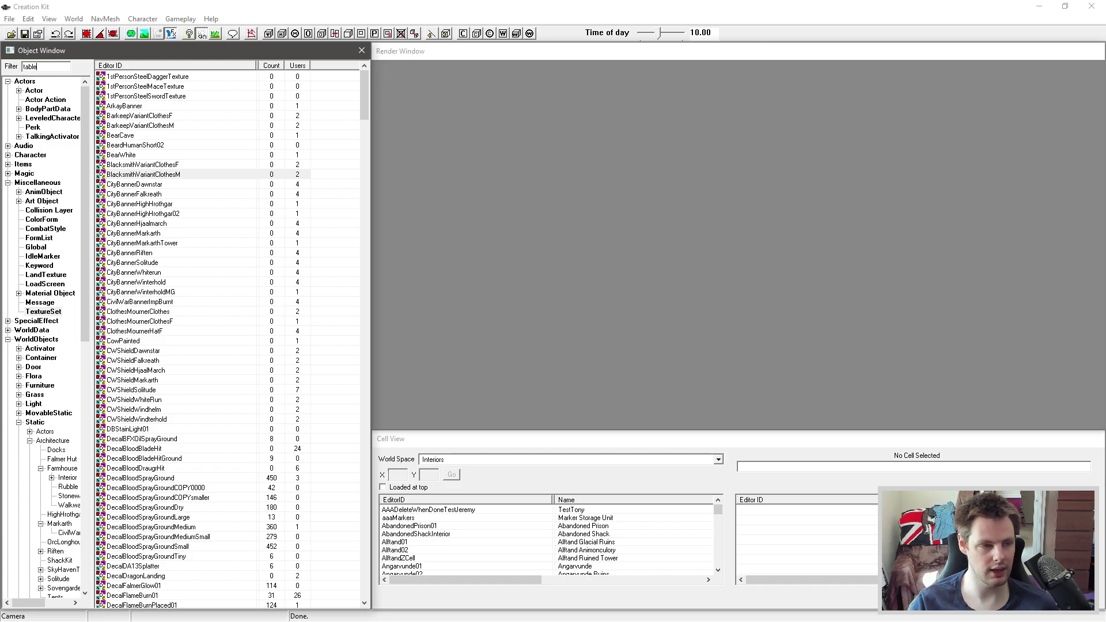
left_click(33, 424)
Step: Look through the table statics, open CommonTableThin01 and preview its model from another angle
left_click(162, 224)
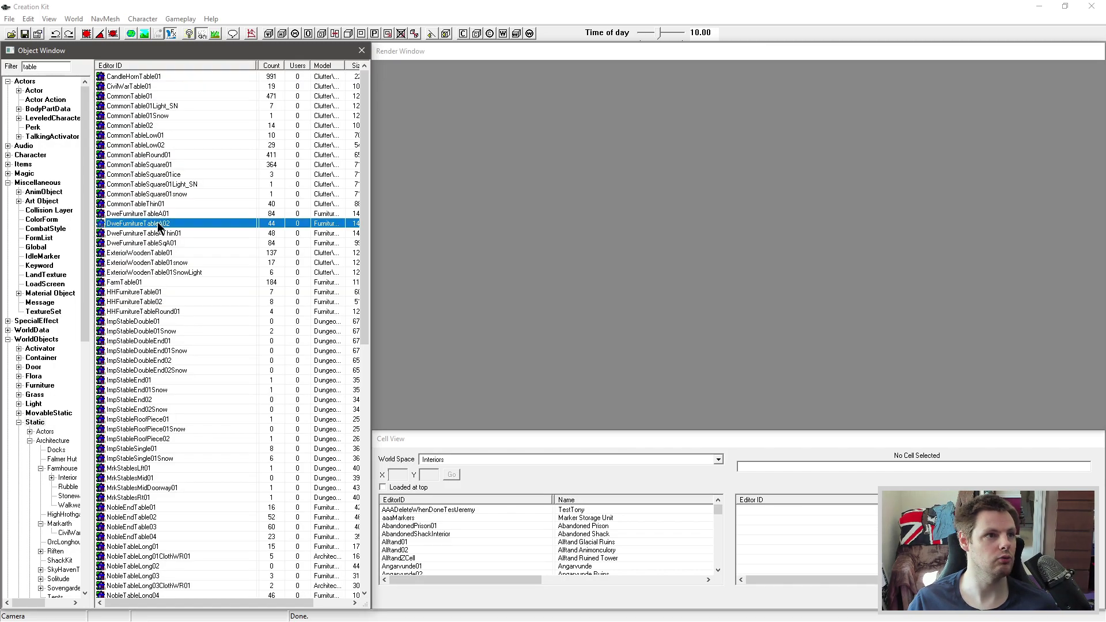
left_click(205, 154)
key("Up")
key("Up")
key("Up")
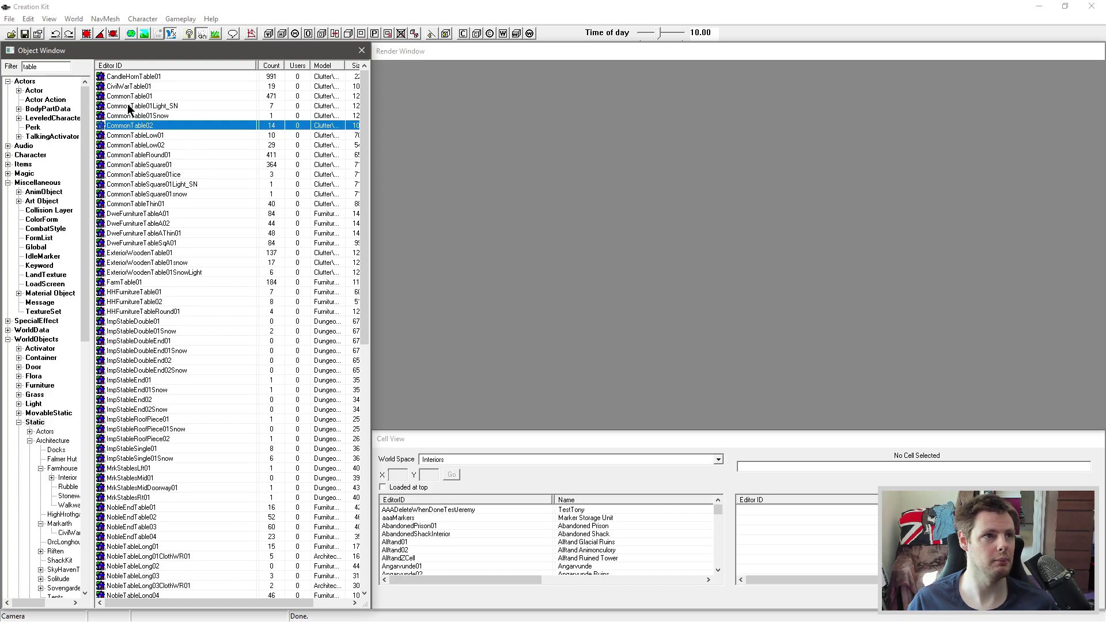
key("Up")
key("Up")
key("Up")
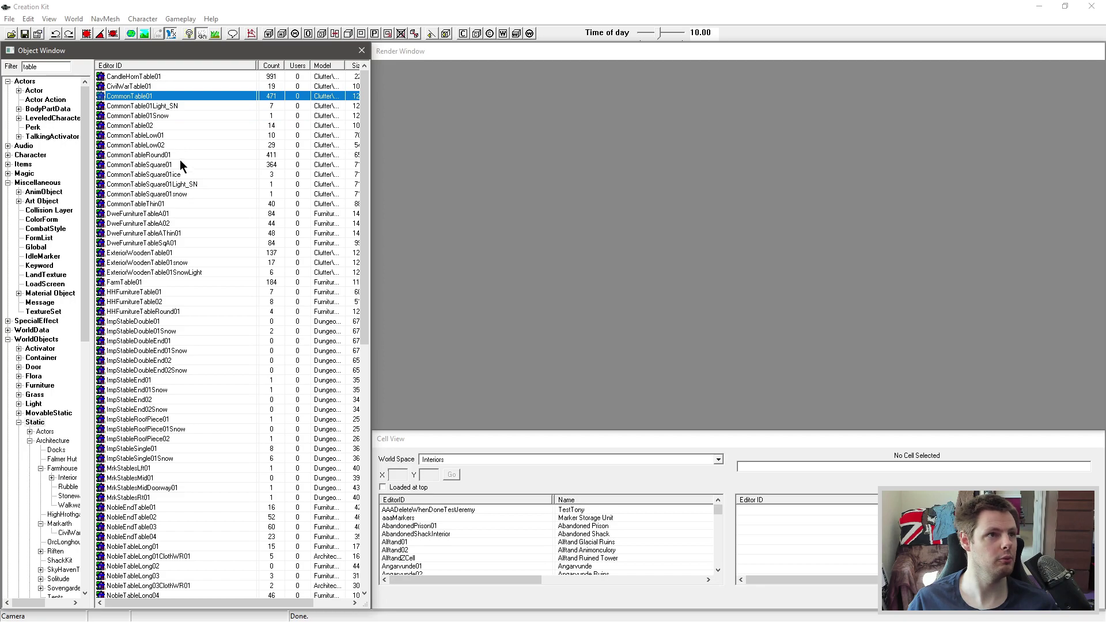
double_click(148, 202)
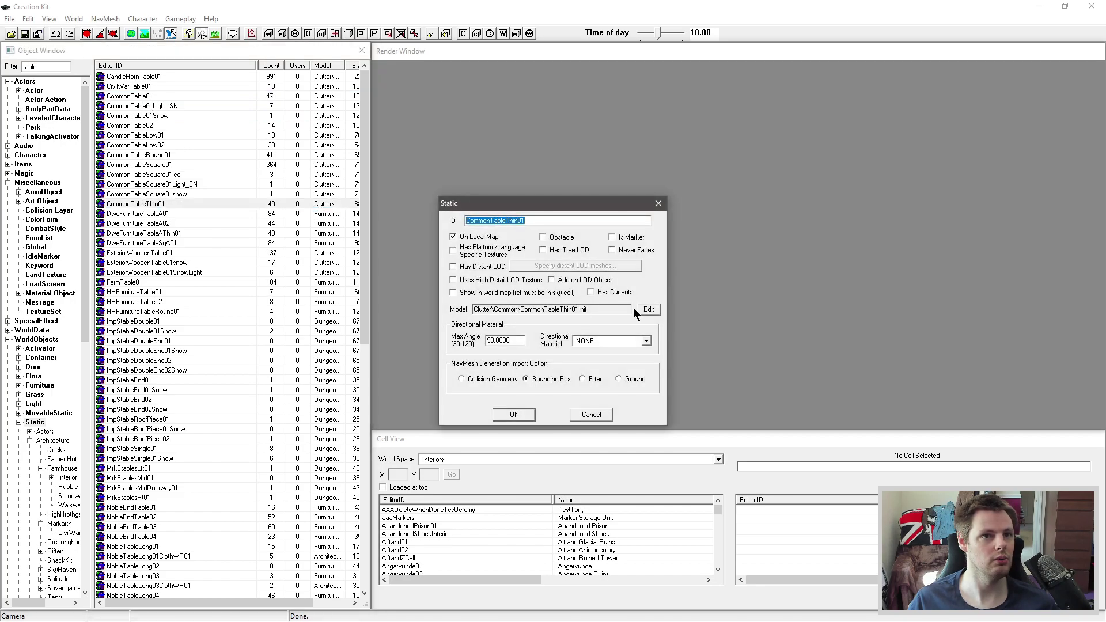
left_click(647, 310)
left_click_drag(613, 302, 697, 323)
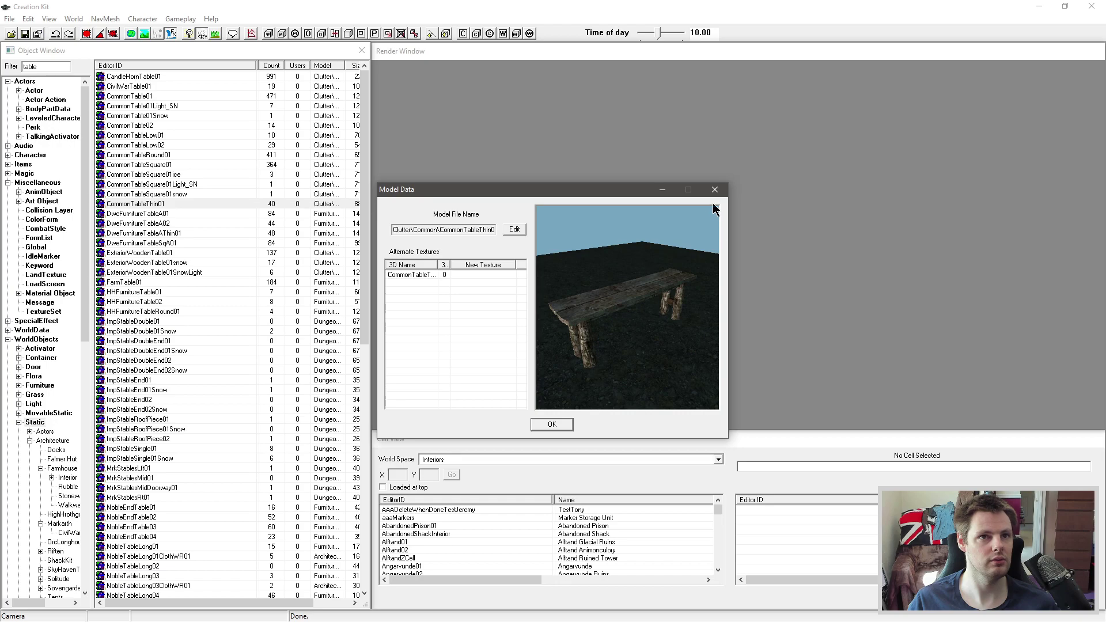
left_click(715, 190)
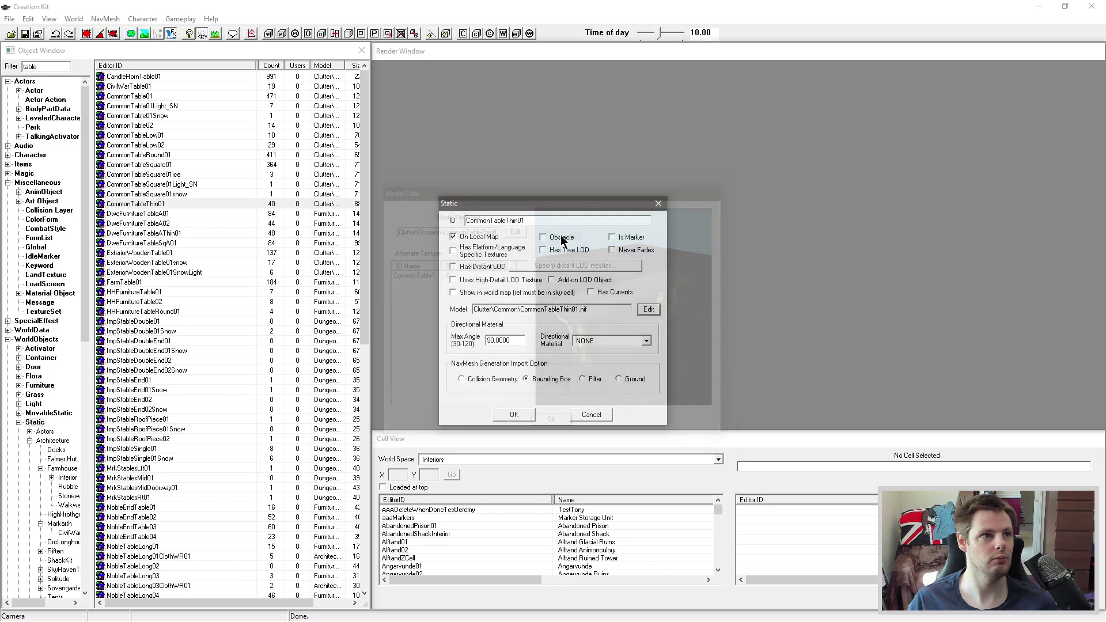
Step: Reopen the model data of CommonTableThin01 and copy only the file name CommonTableThin01.nif from the model path
left_click(649, 309)
left_click_drag(594, 188, 705, 256)
left_click_drag(502, 295, 605, 296)
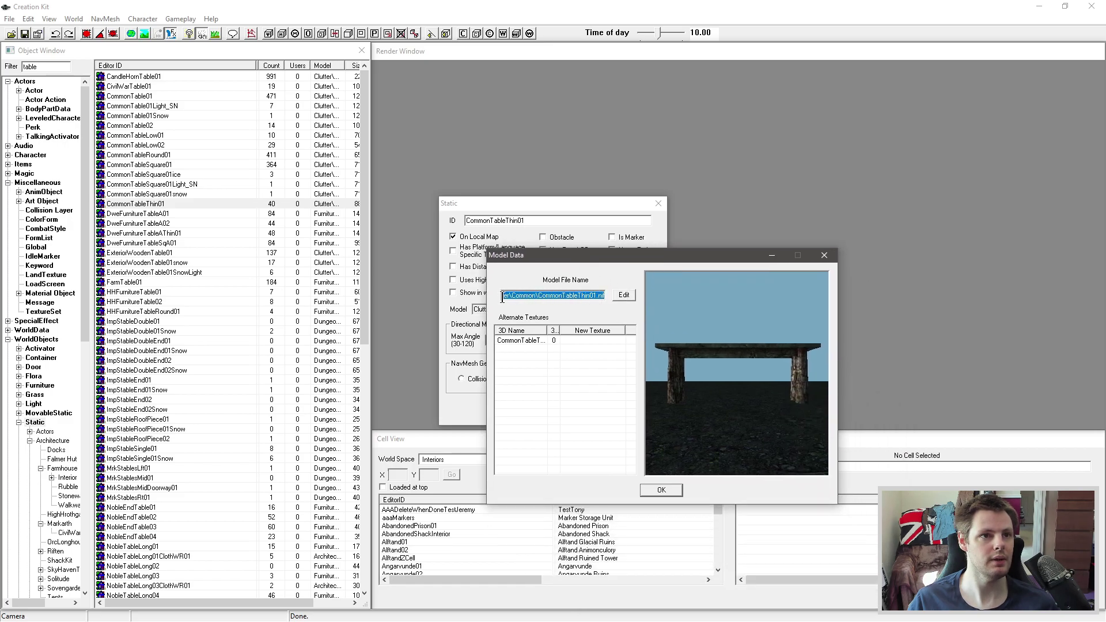
right_click(585, 296)
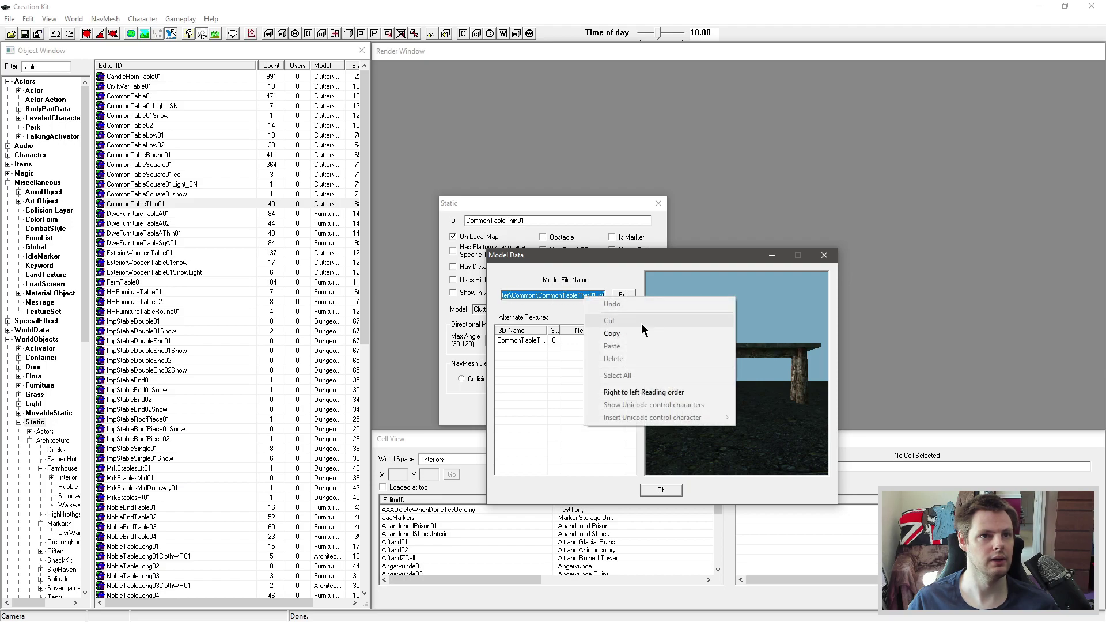
left_click(627, 333)
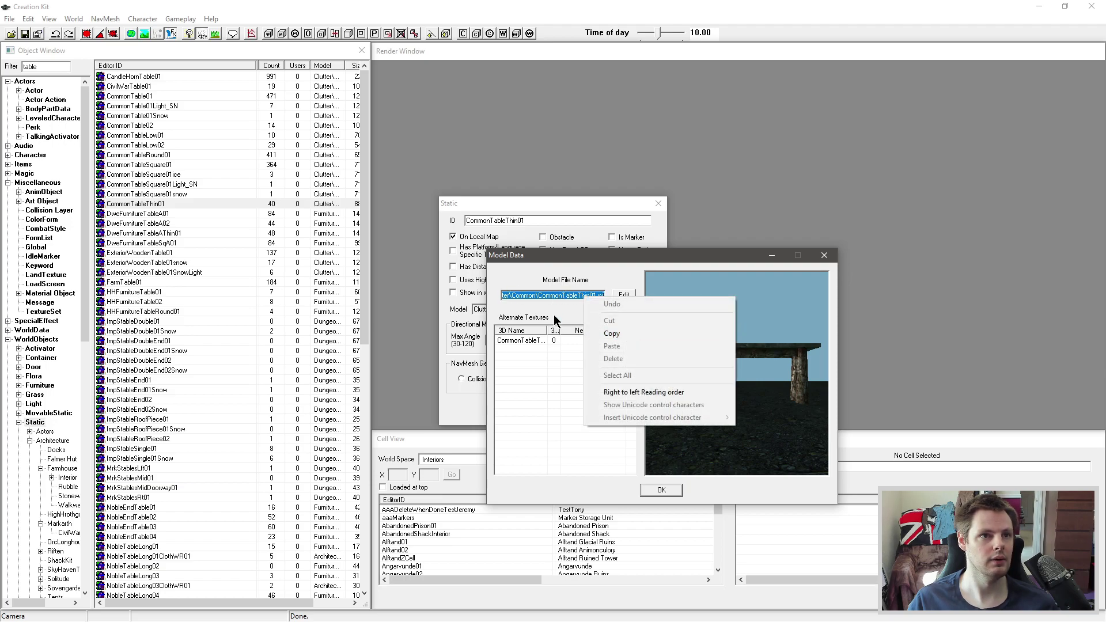
left_click_drag(538, 297, 605, 296)
right_click(567, 297)
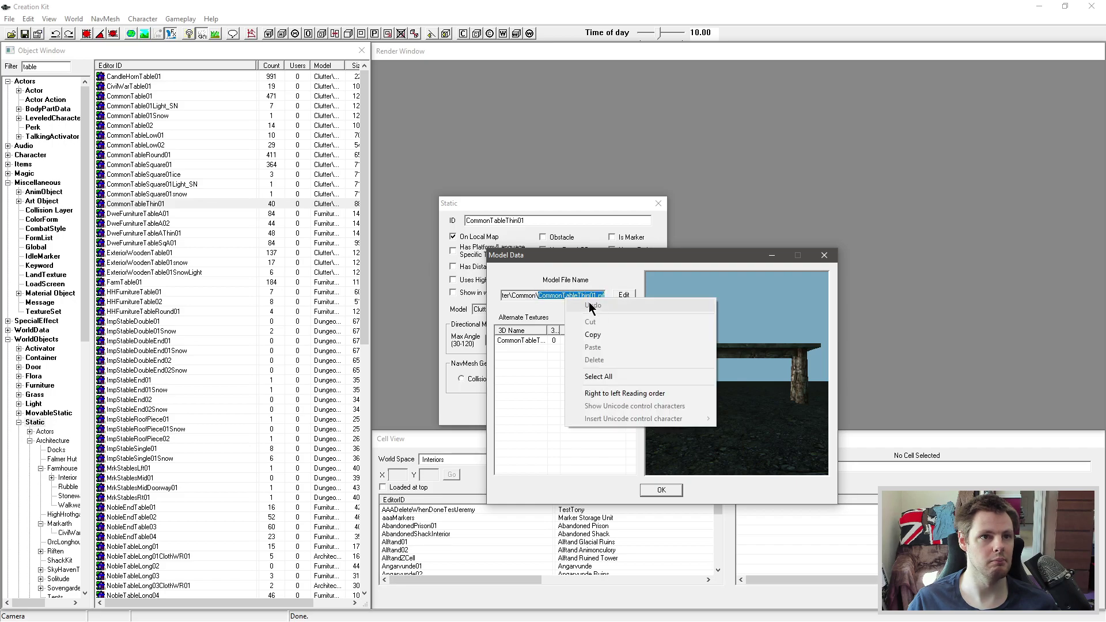
left_click(600, 336)
Step: Switch to File Explorer and open Skyrim's LE Unpacked\Vanilla\meshes folder
key("super+e")
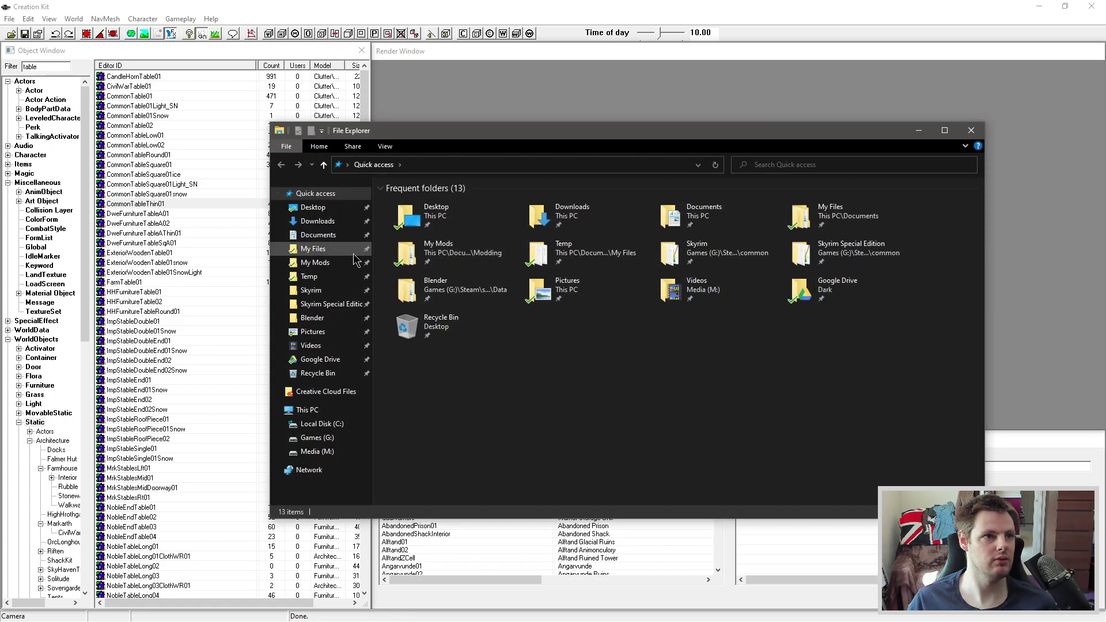
left_click(311, 289)
left_click(432, 253)
double_click(432, 252)
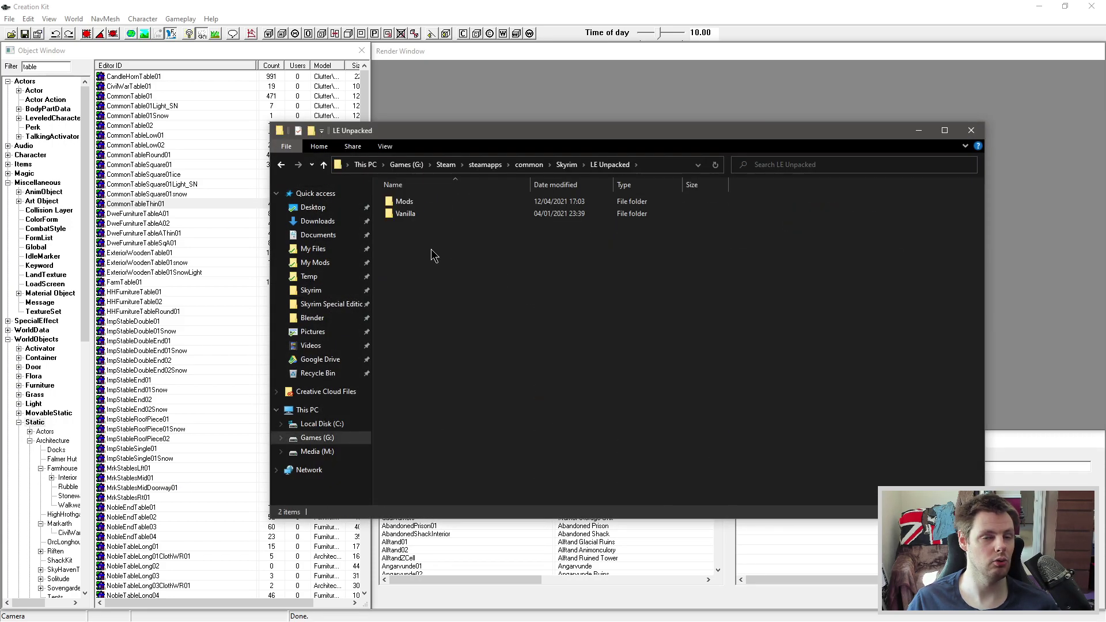
left_click(432, 213)
double_click(431, 213)
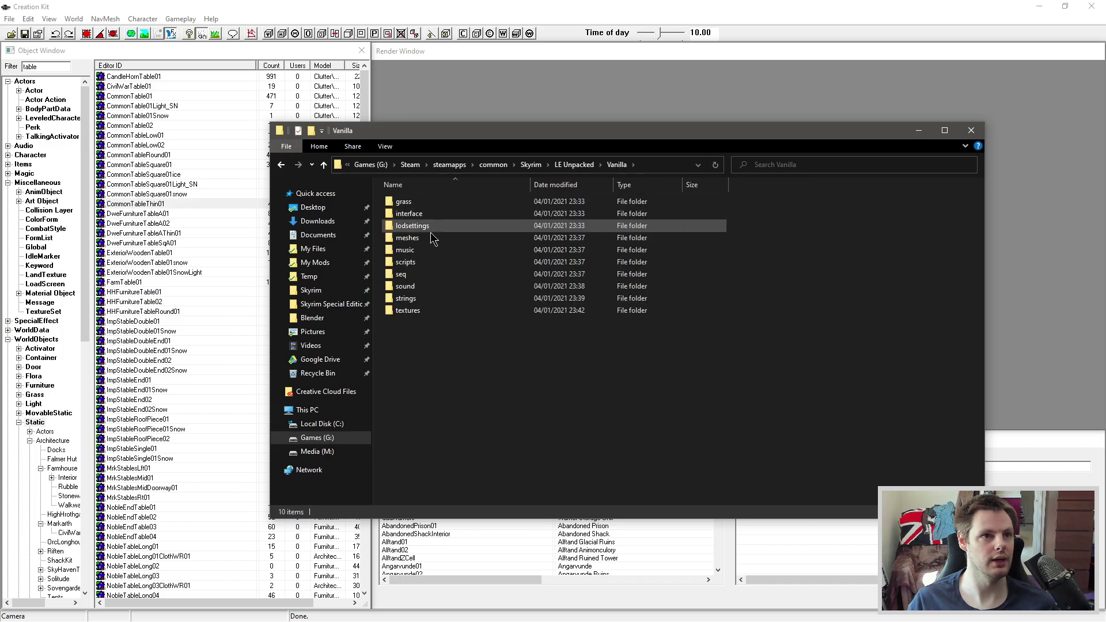
double_click(430, 238)
Step: Search the meshes folder for the copied name CommonTableThin01.nif and open the mesh in NifSkope
left_click(798, 165)
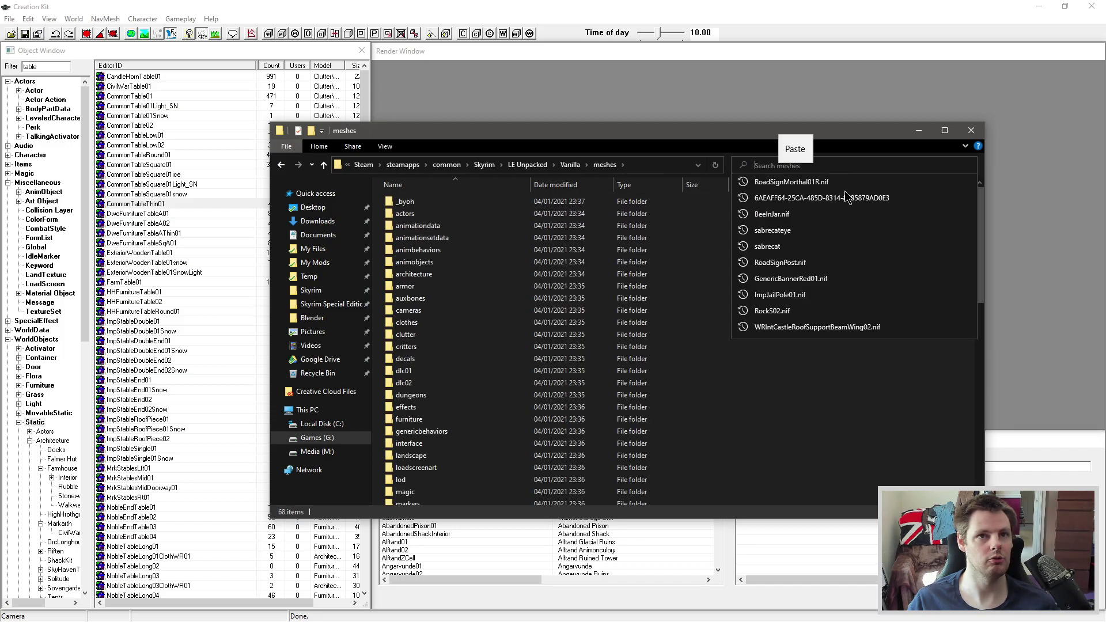
key("ctrl+v")
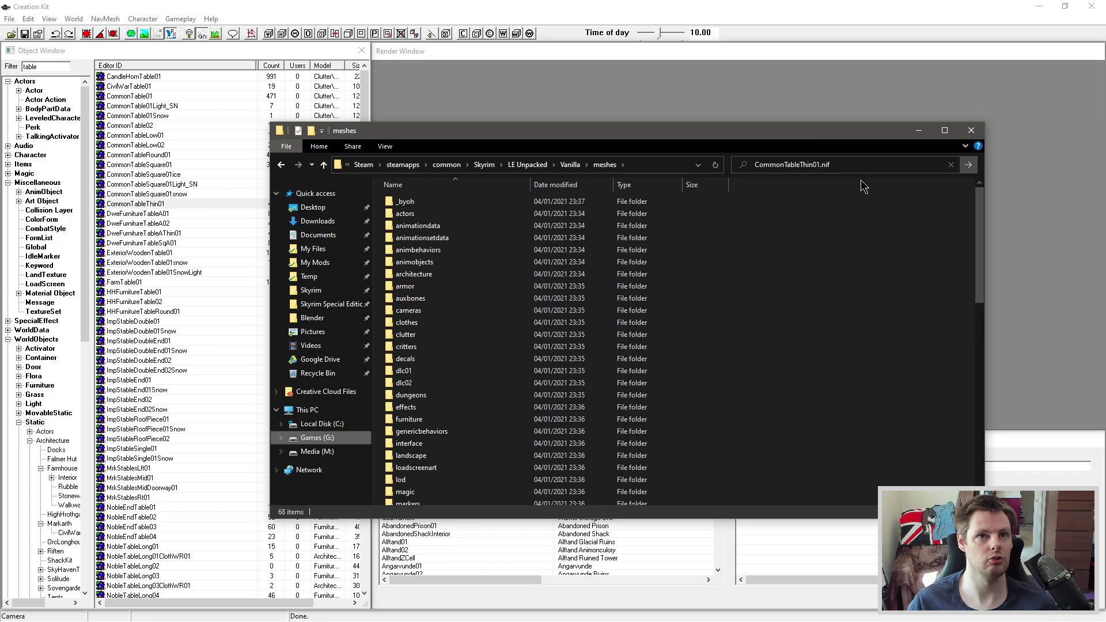
key("Return")
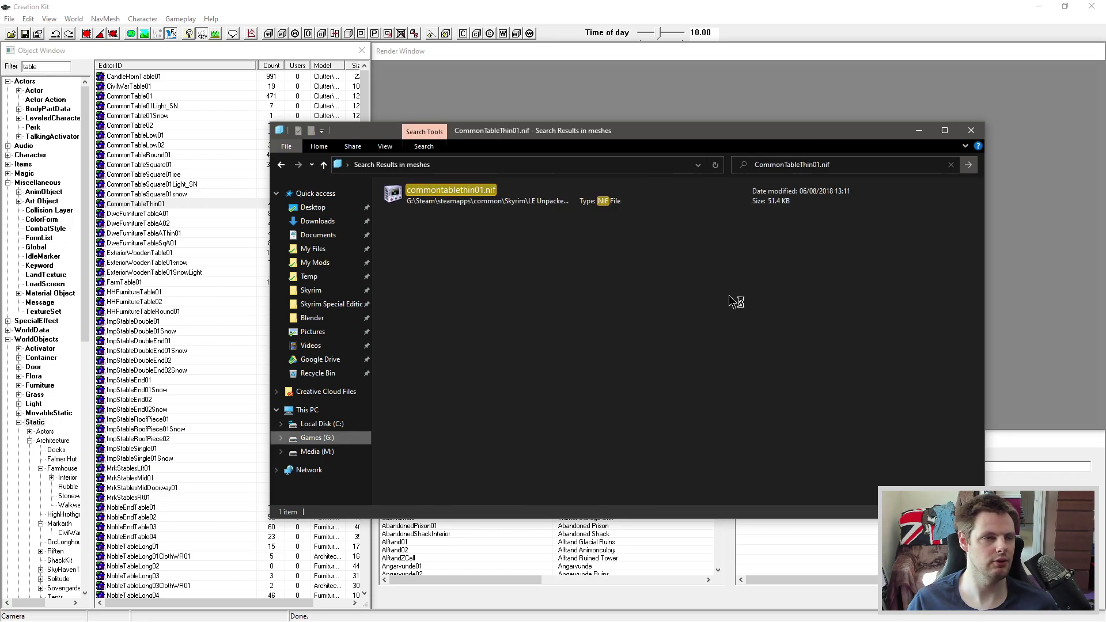
left_click(538, 196)
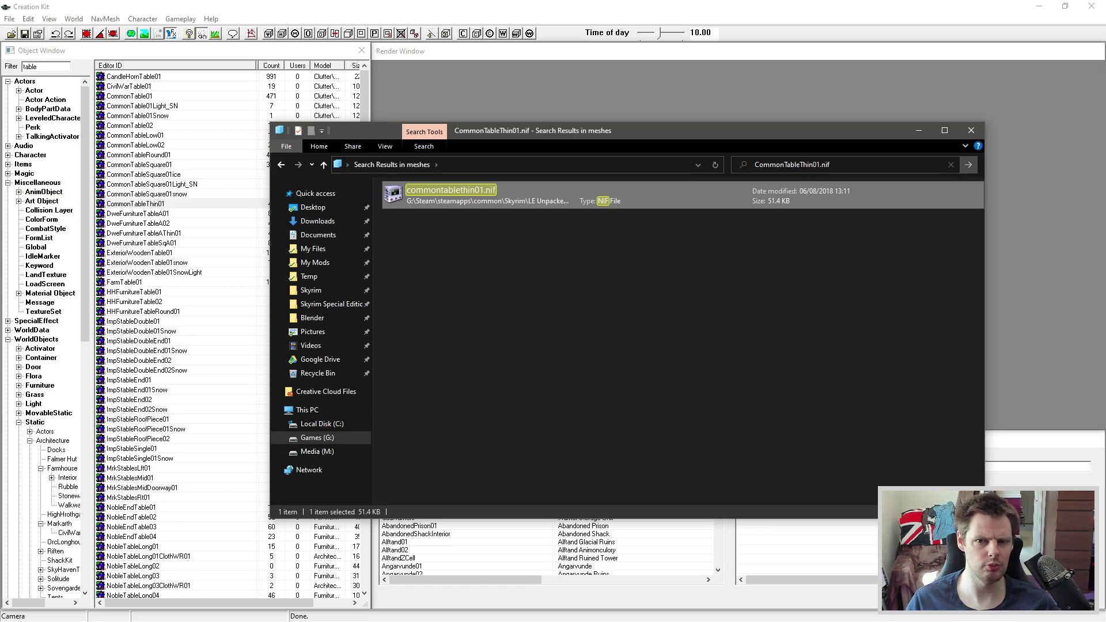
key("Return")
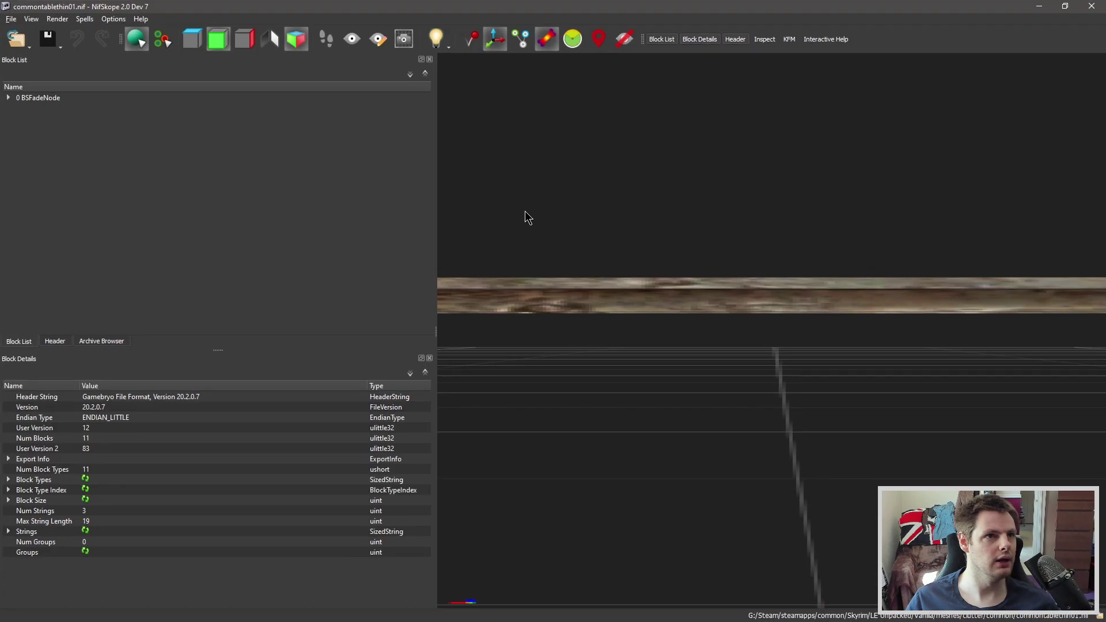
Step: Examine the texture paths in the BSShaderTextureSet of the commontablethin01 table shape and view the model from another angle
mouse_move(690, 227)
left_mouse_down()
mouse_move(737, 271)
mouse_move(747, 305)
mouse_move(718, 266)
mouse_move(785, 312)
left_mouse_up()
left_click(744, 314)
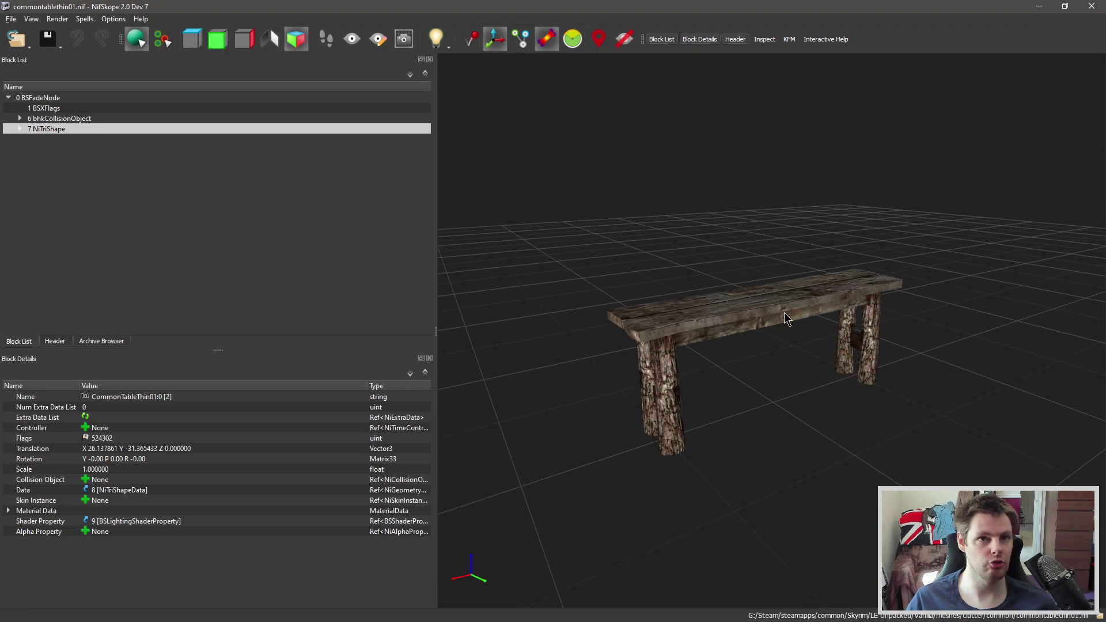
left_click(784, 312)
left_click(21, 129)
left_click(32, 150)
left_click(91, 161)
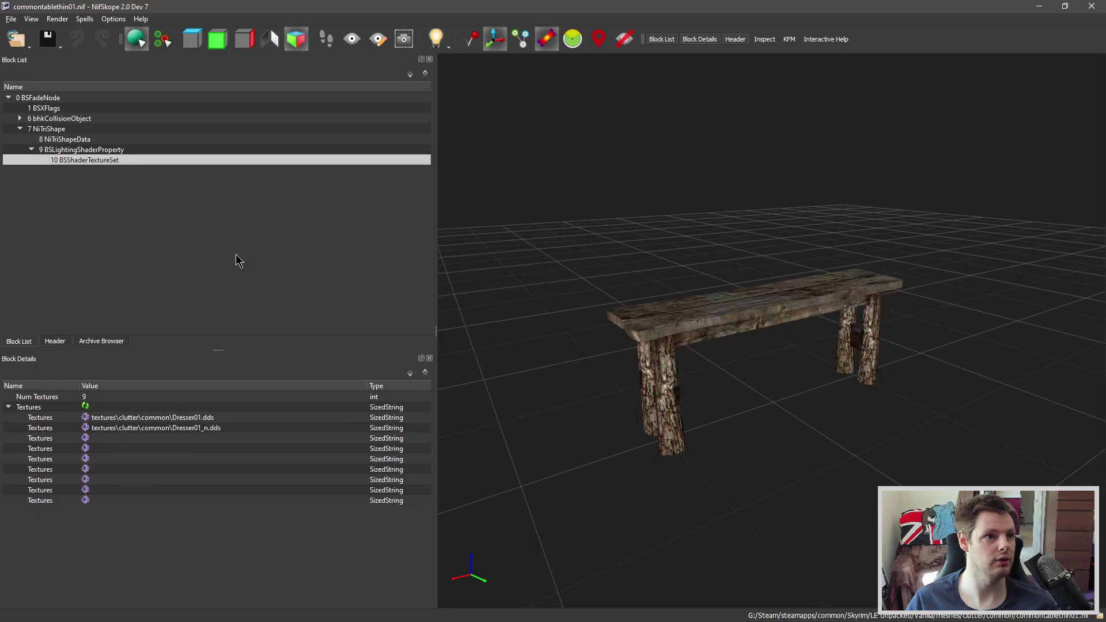
left_click(173, 420)
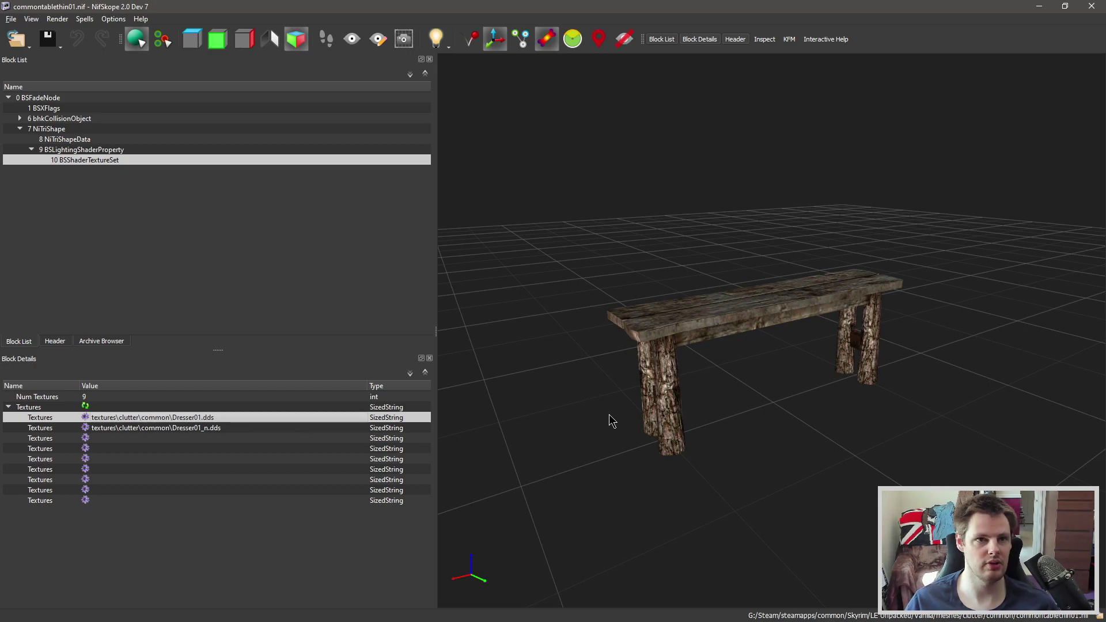
left_click_drag(601, 413, 612, 420)
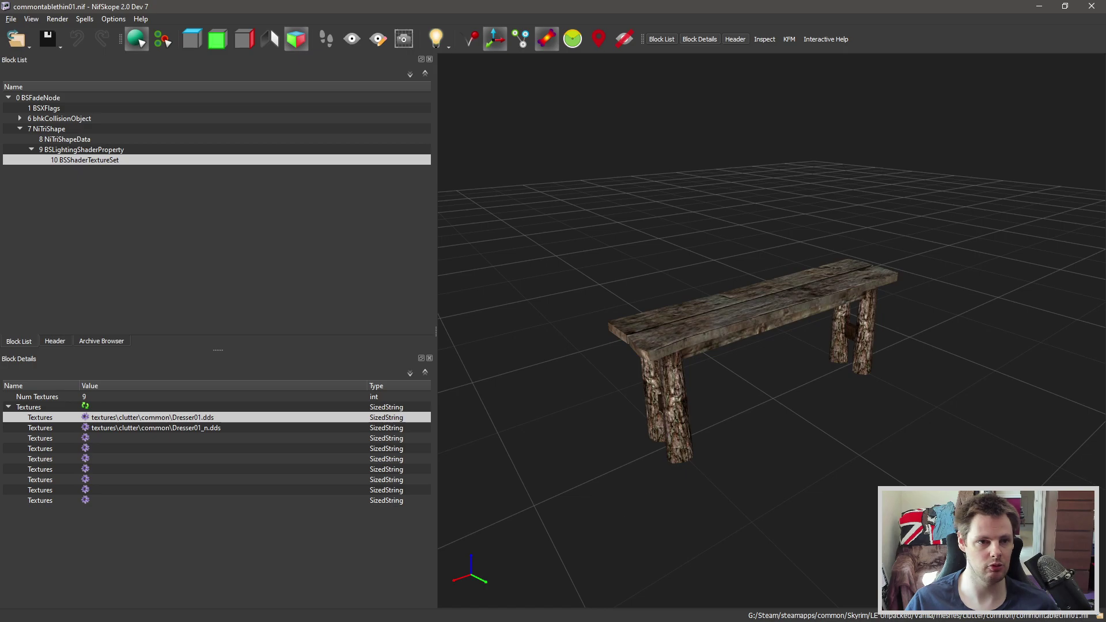
Step: Switch to Creation Kit, close the CommonTableThin01 model data and static dialogs, and filter the object list by "upper"
key("alt+Tab")
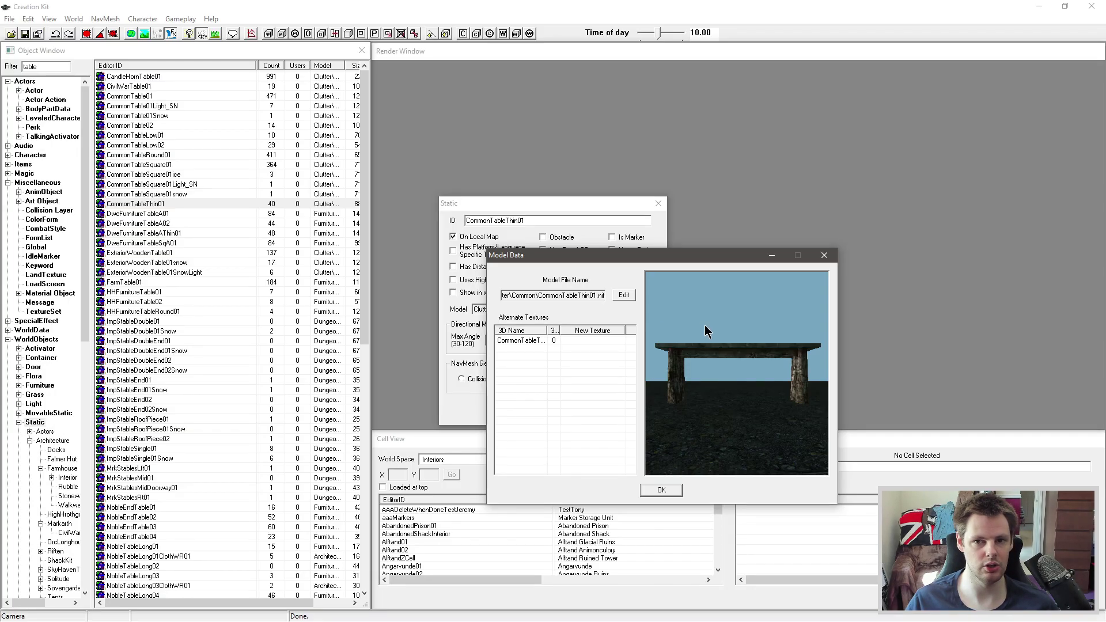
left_click(825, 255)
left_click(659, 204)
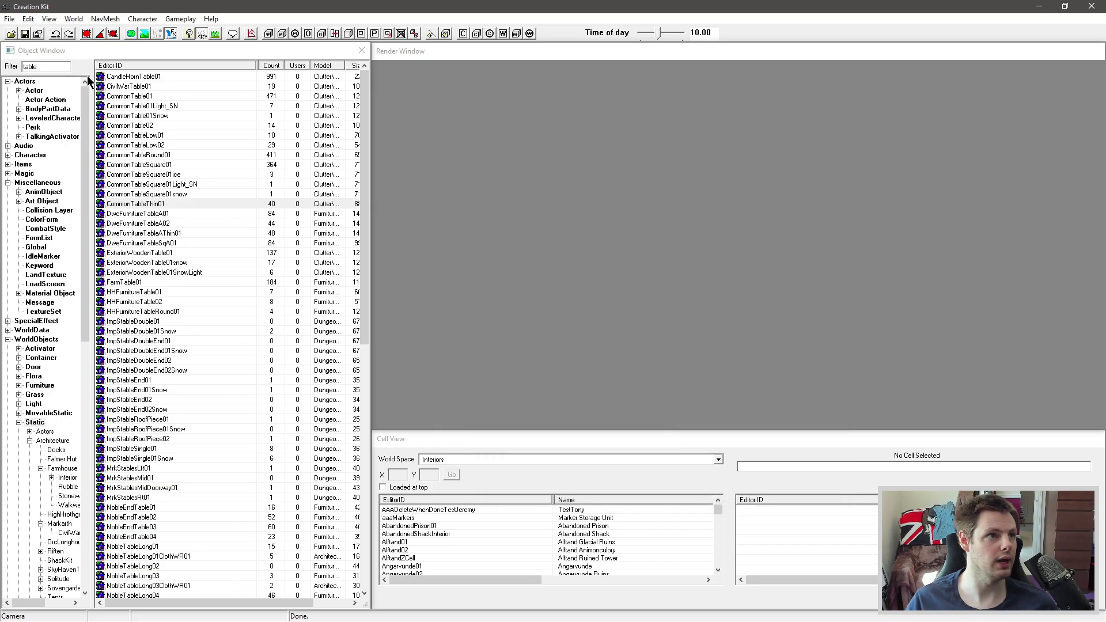
double_click(55, 66)
type("upper")
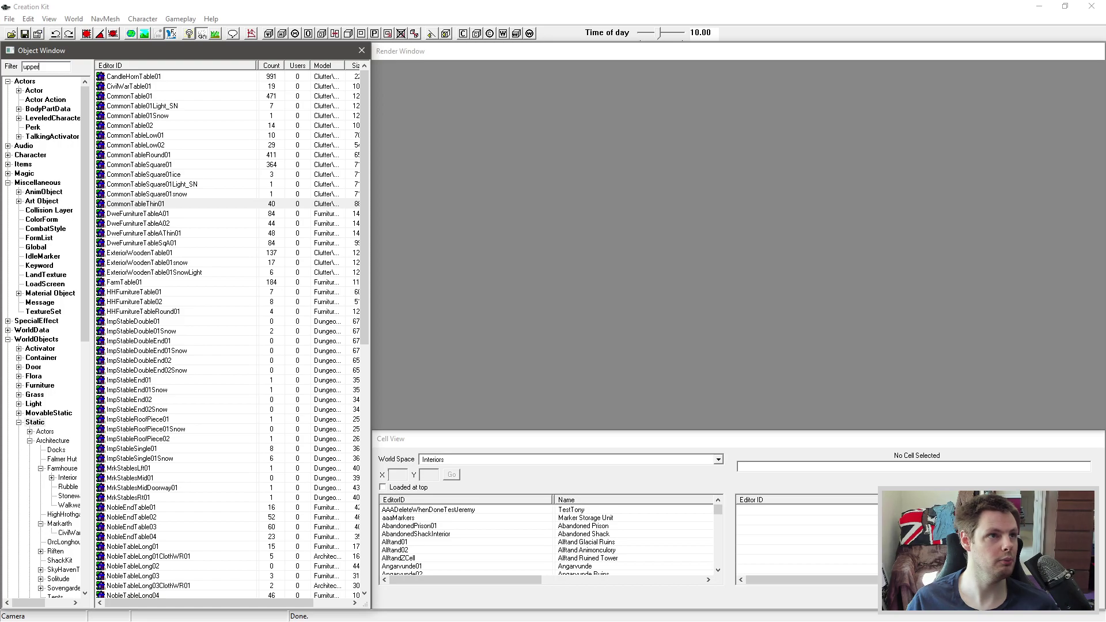
Step: Open the model data of the static UpperTable01 and rotate its preview to see the tabletop
left_click(157, 164)
double_click(147, 175)
left_click(648, 309)
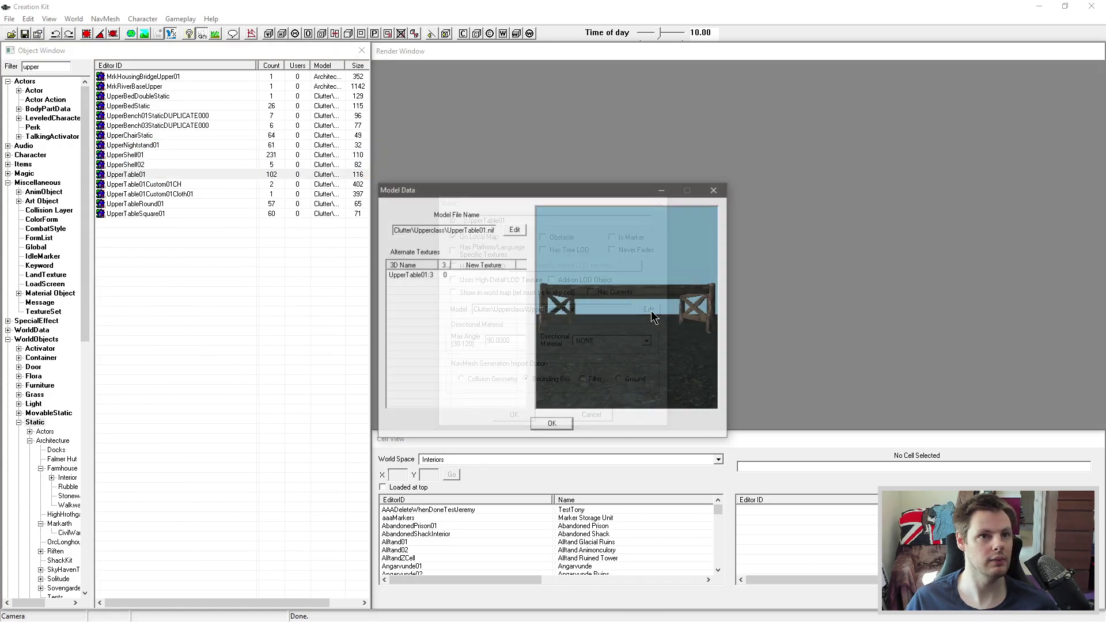
left_click_drag(648, 324, 602, 305)
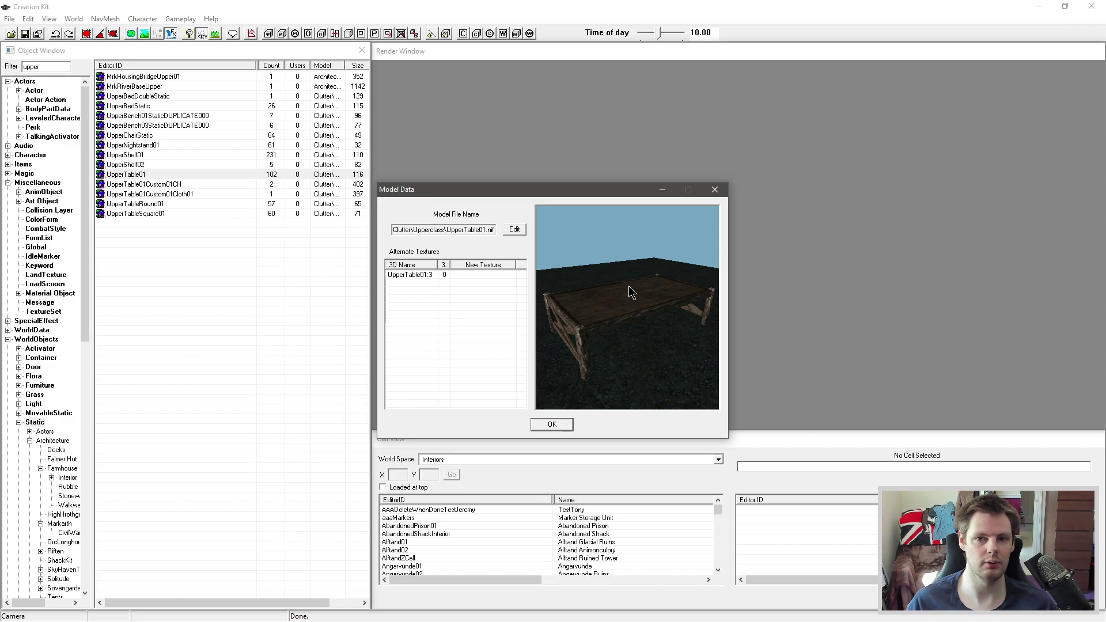
left_click_drag(589, 292, 631, 292)
Step: Copy only the file name UpperTable01.nif from the end of the model path
left_click(474, 229)
double_click(448, 230)
right_click(479, 232)
left_click(538, 269)
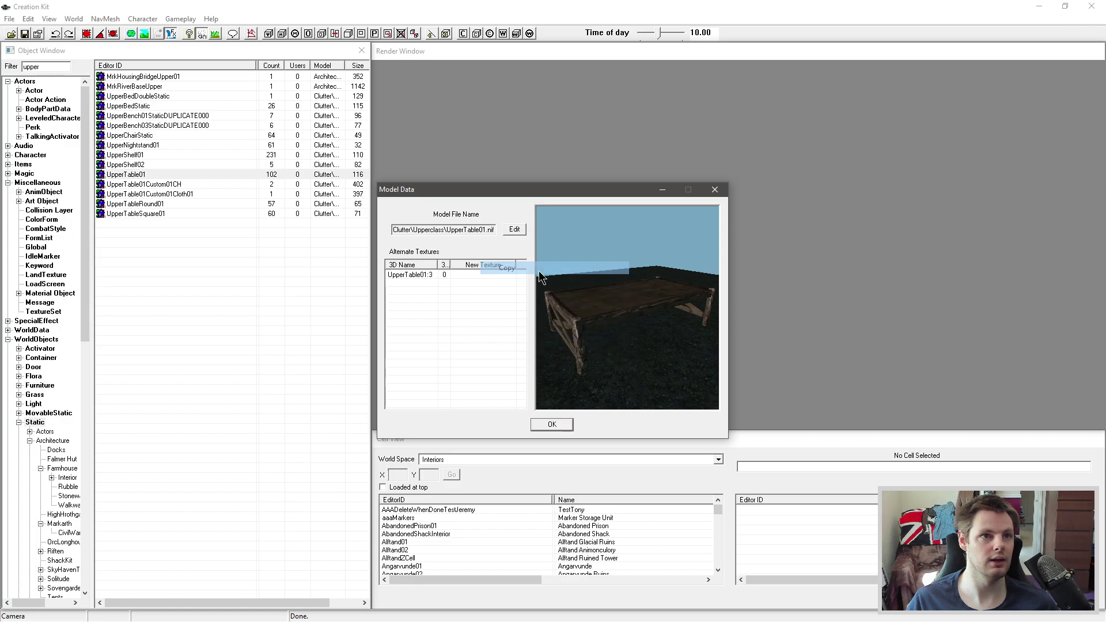
Step: Switch to File Explorer, search the meshes folder for UpperTable01.nif and open uppertable01.nif in NifSkope
key("alt+Tab")
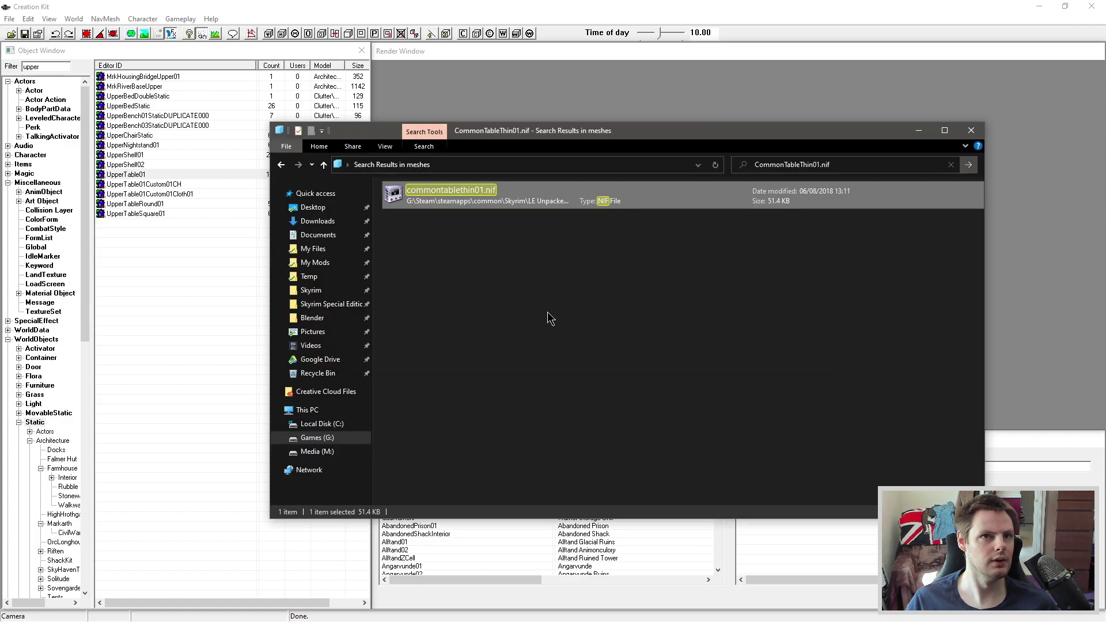
left_click(852, 165)
key("ctrl+v")
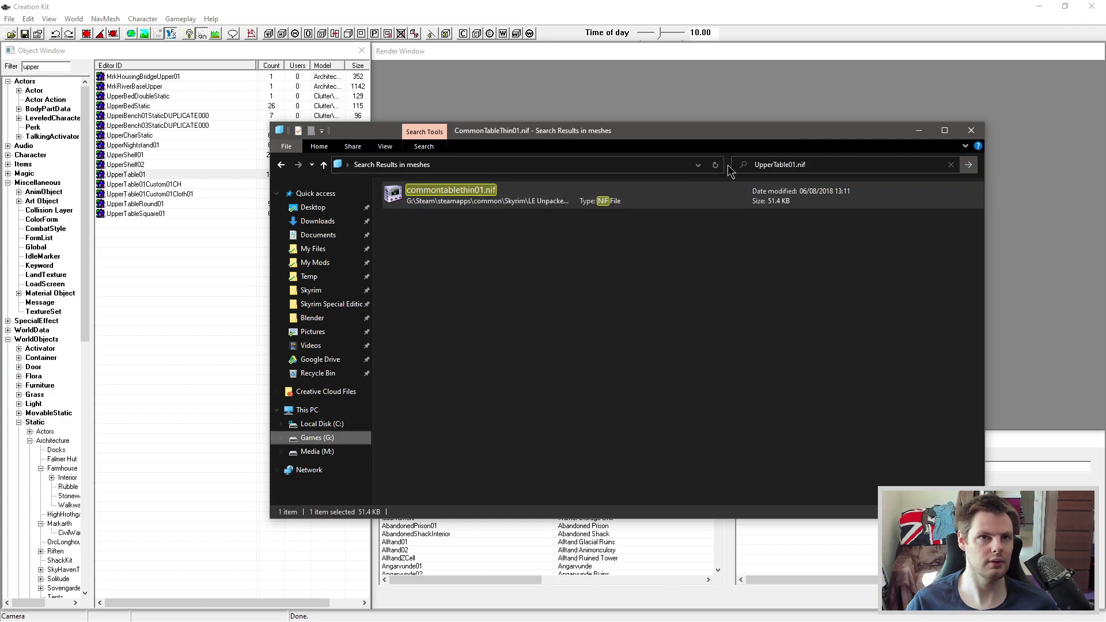
key("Return")
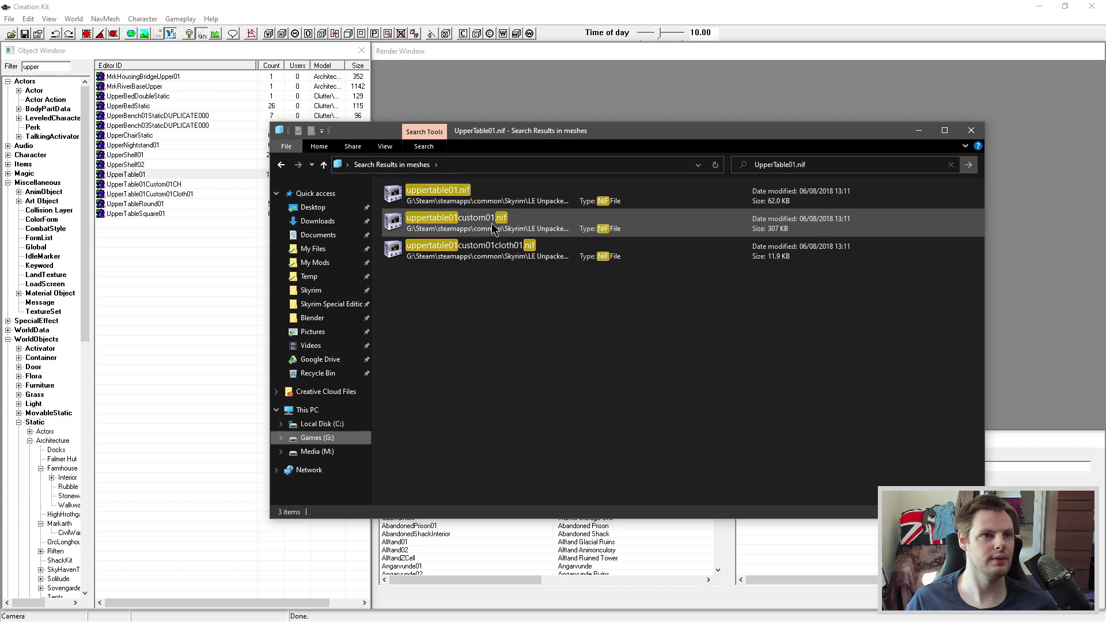
left_click(465, 201)
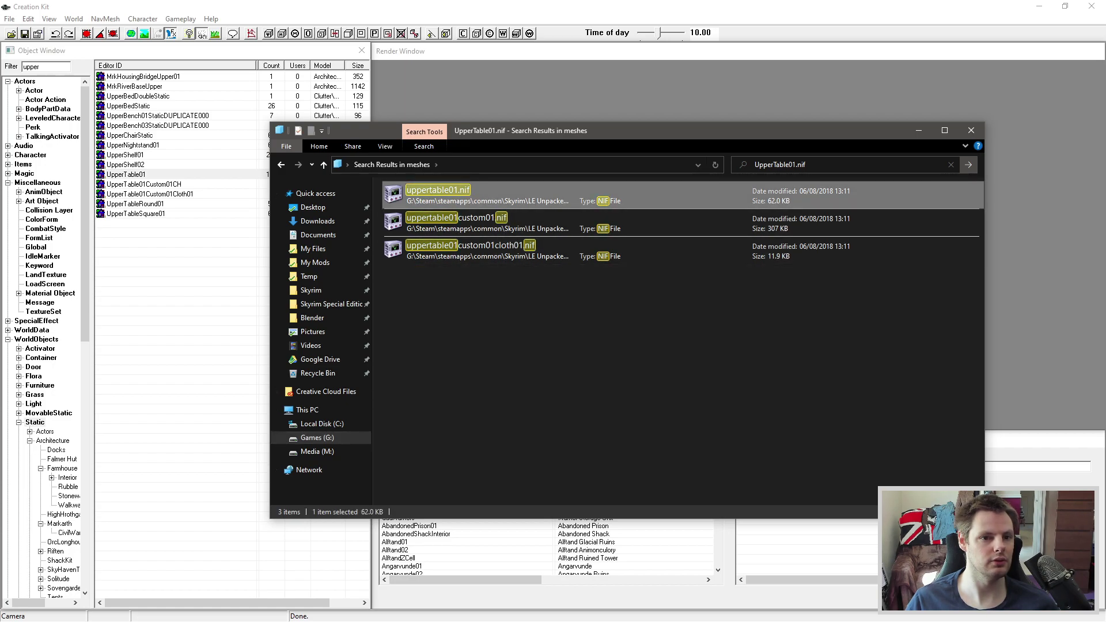
key("Return")
Step: Expand the uppertable01 block tree down to the table shape's BSShaderTextureSet and examine its texture paths
left_click_drag(472, 242, 702, 292)
scroll(707, 276, "down", 5)
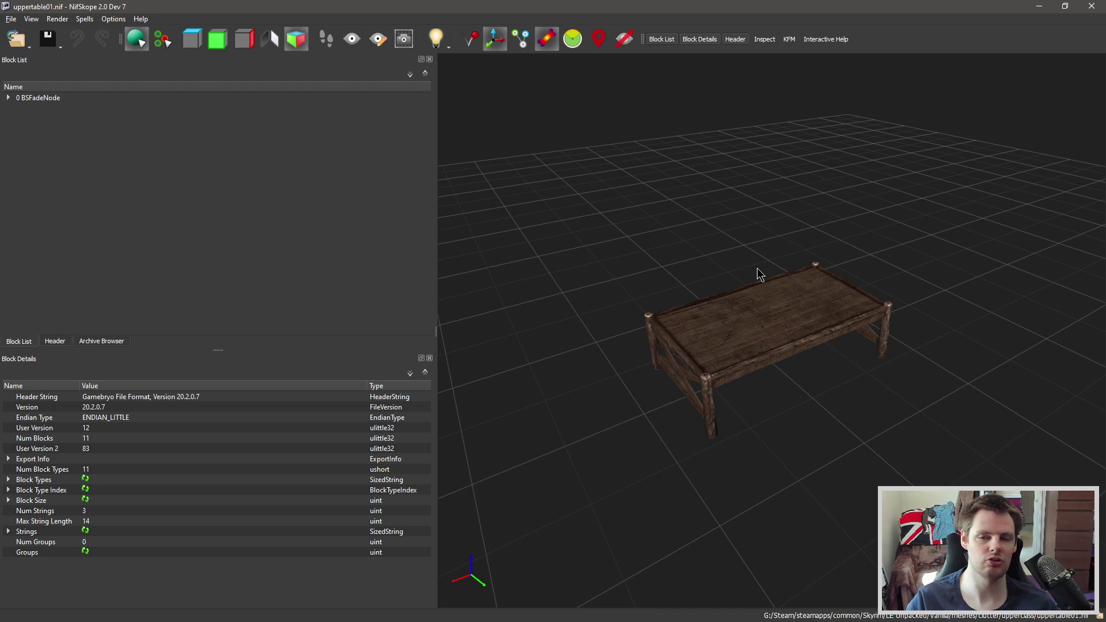
left_click(9, 98)
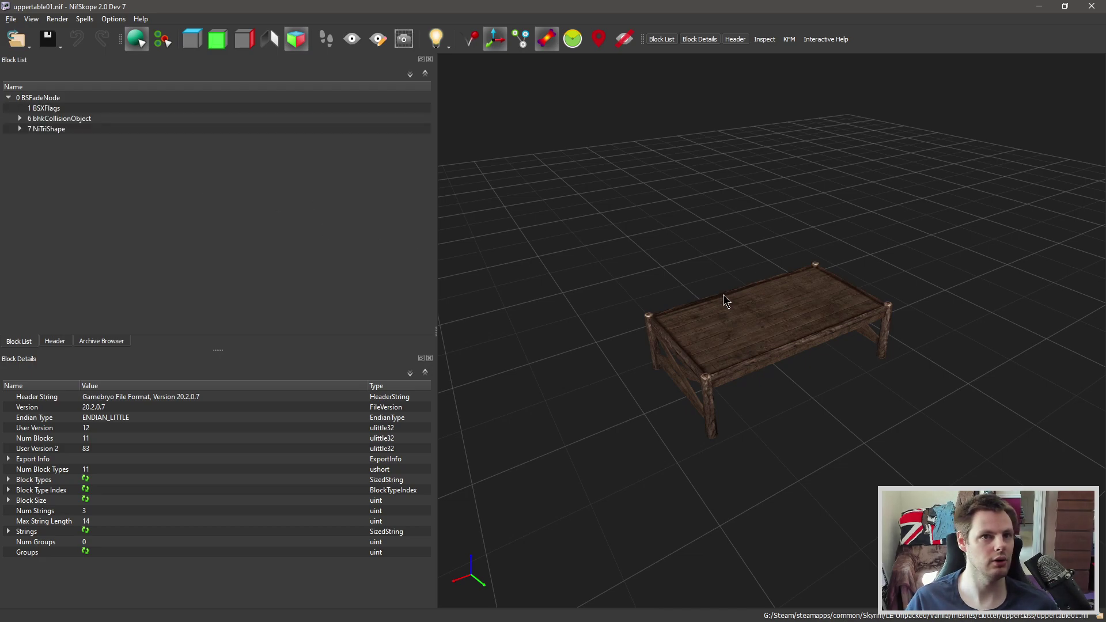
left_click(738, 305)
left_click(21, 128)
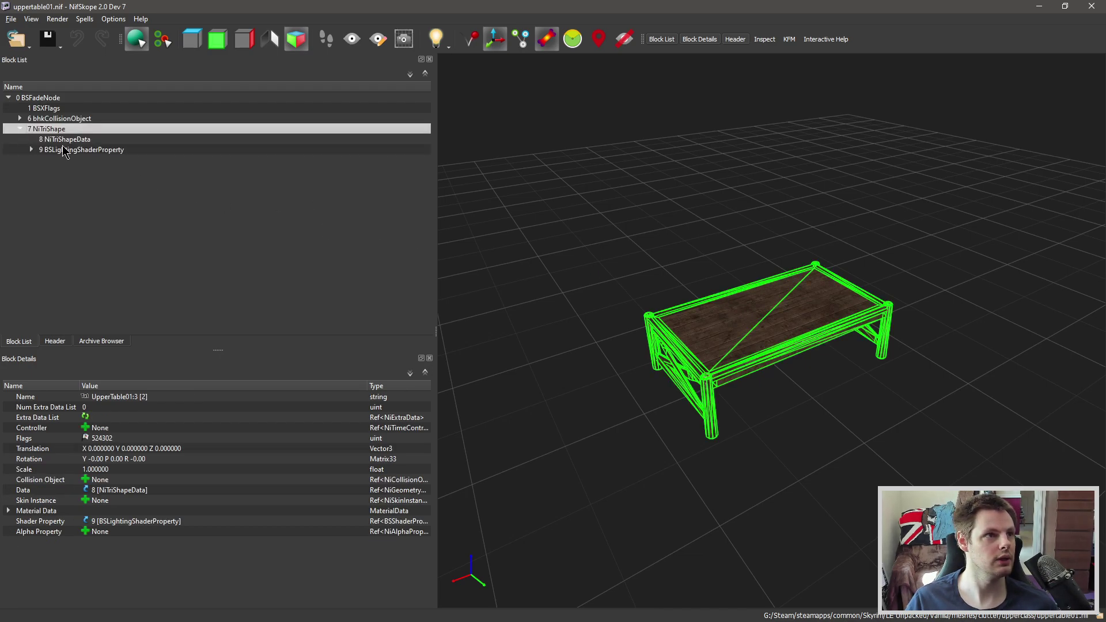
left_click(64, 150)
left_click(31, 149)
left_click(97, 161)
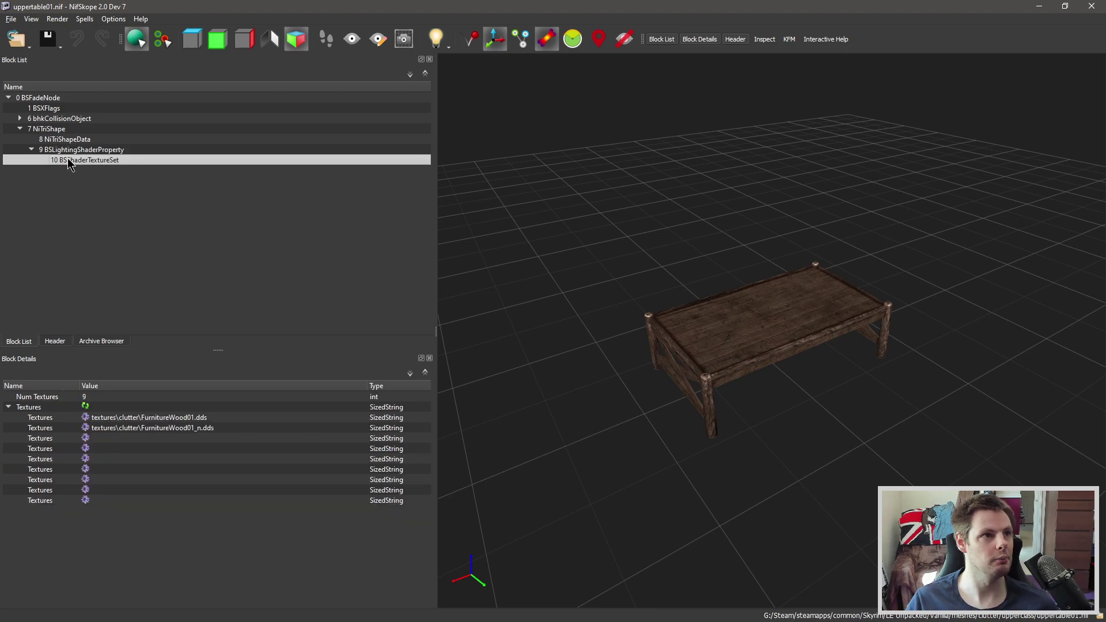
Step: Copy the first texture path, textures\clutter\FurnitureWood01.dds, and return to the commontablethin01.nif window
left_click(192, 421)
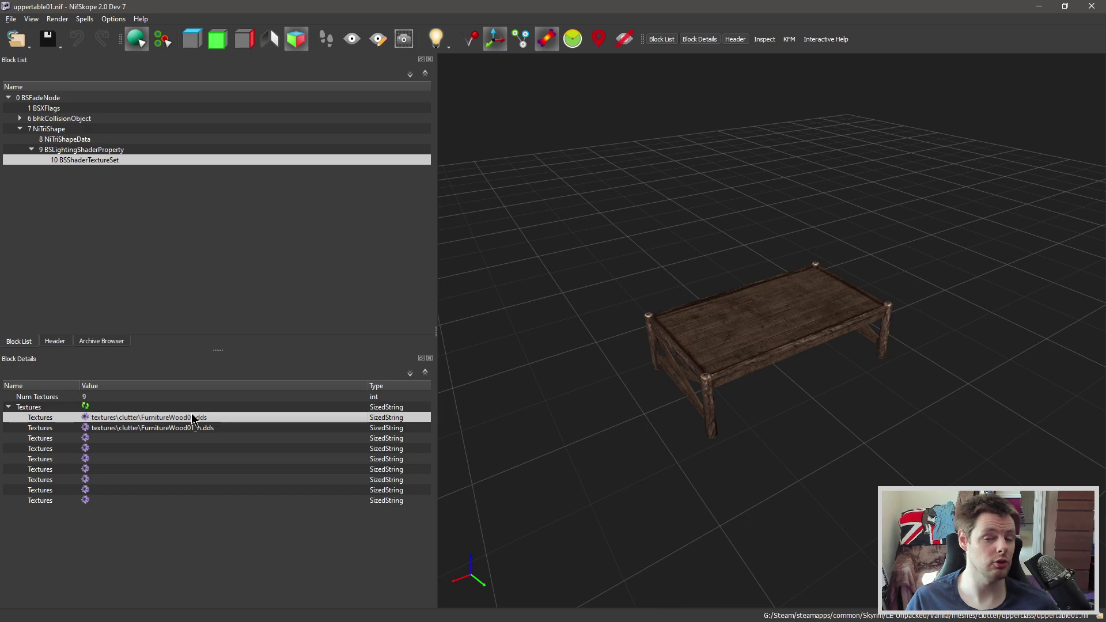
left_click(165, 415)
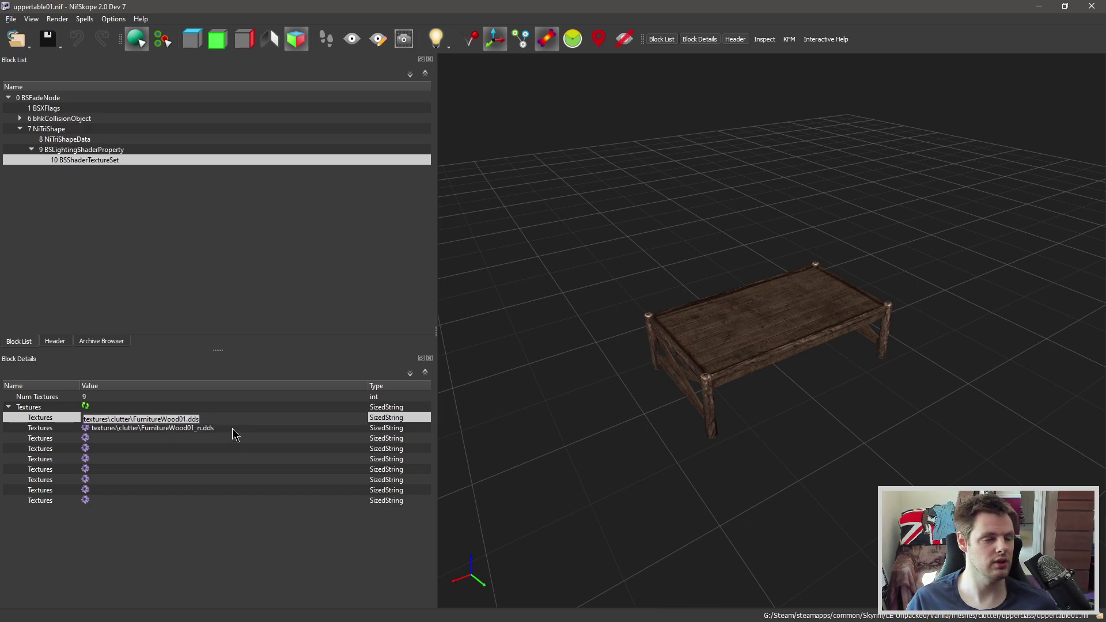
left_click(215, 429)
left_click(1039, 7)
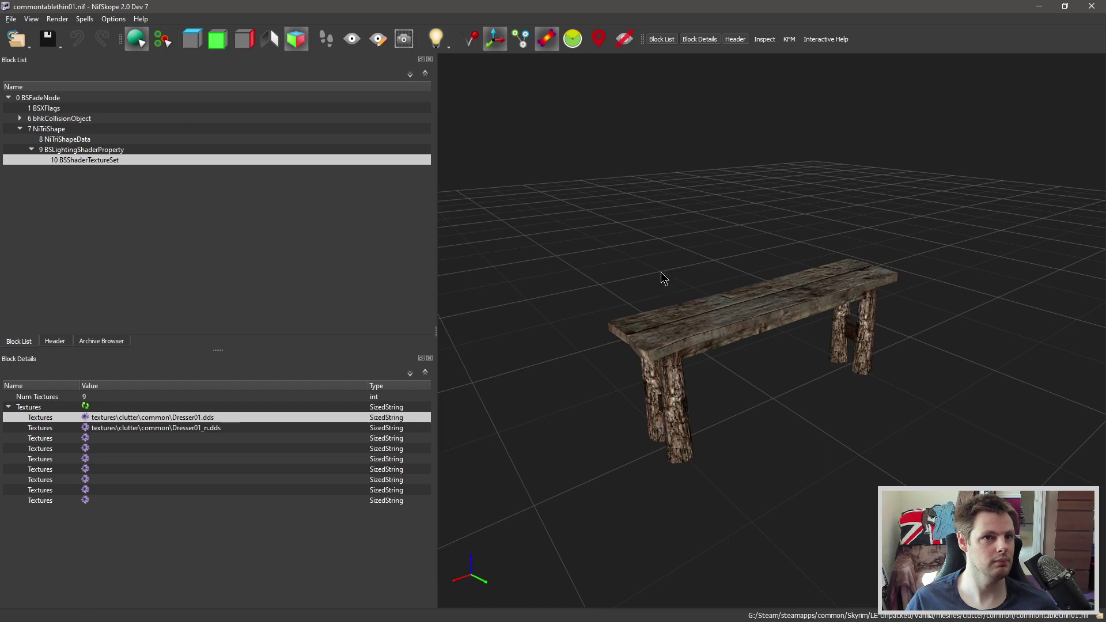
Step: Try textures\clutter\FurnitureWood01.dds as the first texture of commontablethin01, inspect the table, and undo the replacement
double_click(162, 419)
key("ctrl+v")
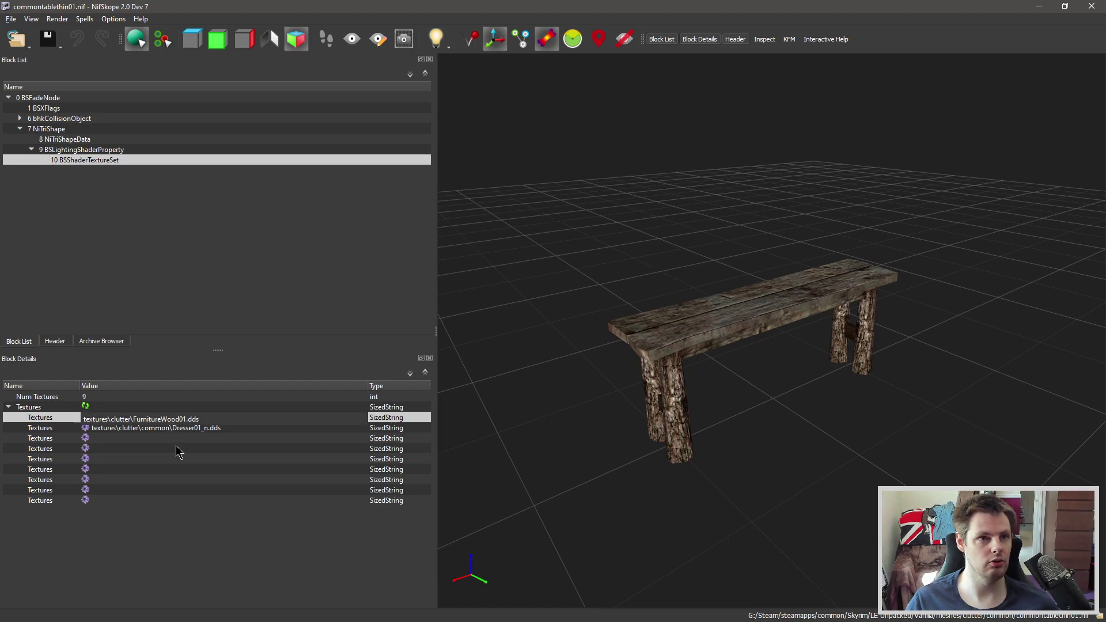
left_click(179, 429)
left_click_drag(627, 319, 453, 309)
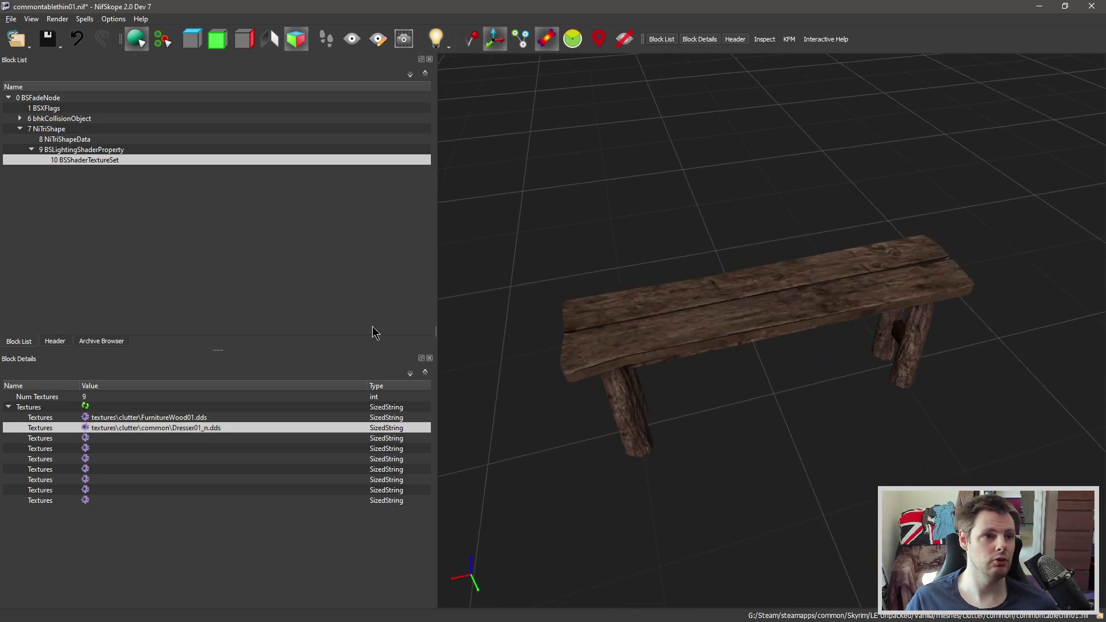
key("ctrl+z")
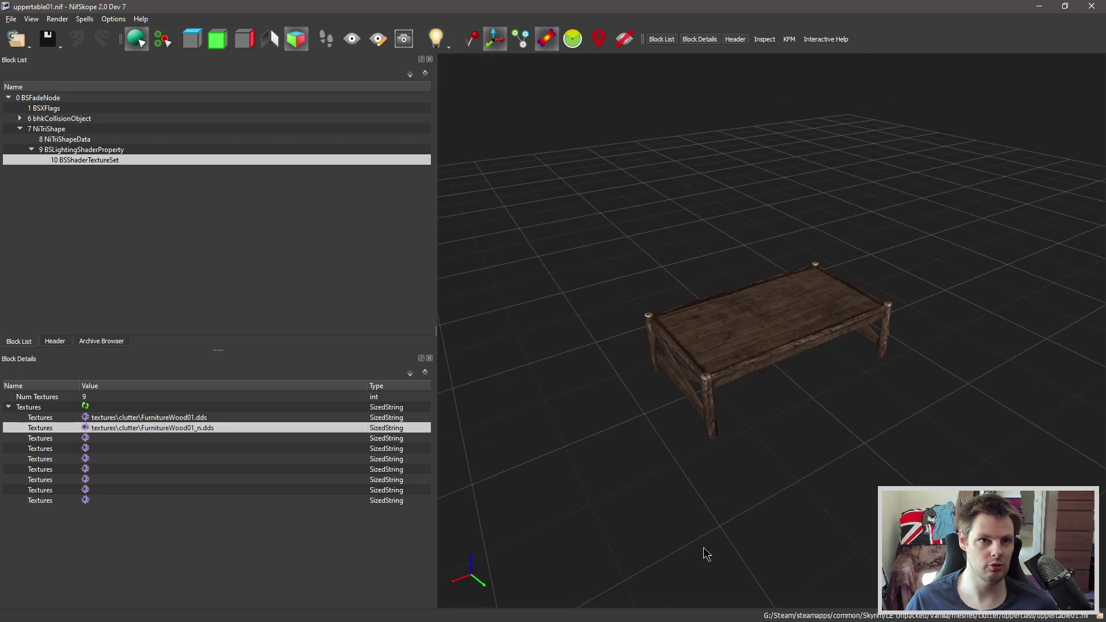
Step: In the uppertable01.nif window, review the BSLightingShaderProperty settings and copy that block's whole branch
left_click_drag(707, 580, 707, 472)
left_click(67, 152)
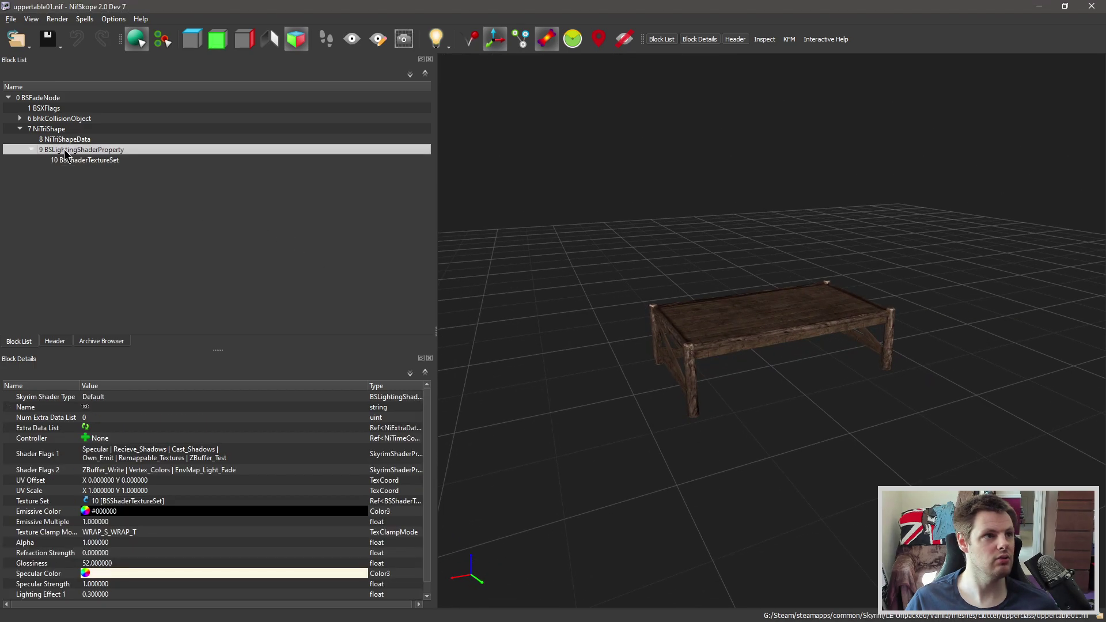
scroll(170, 528, "down", 1)
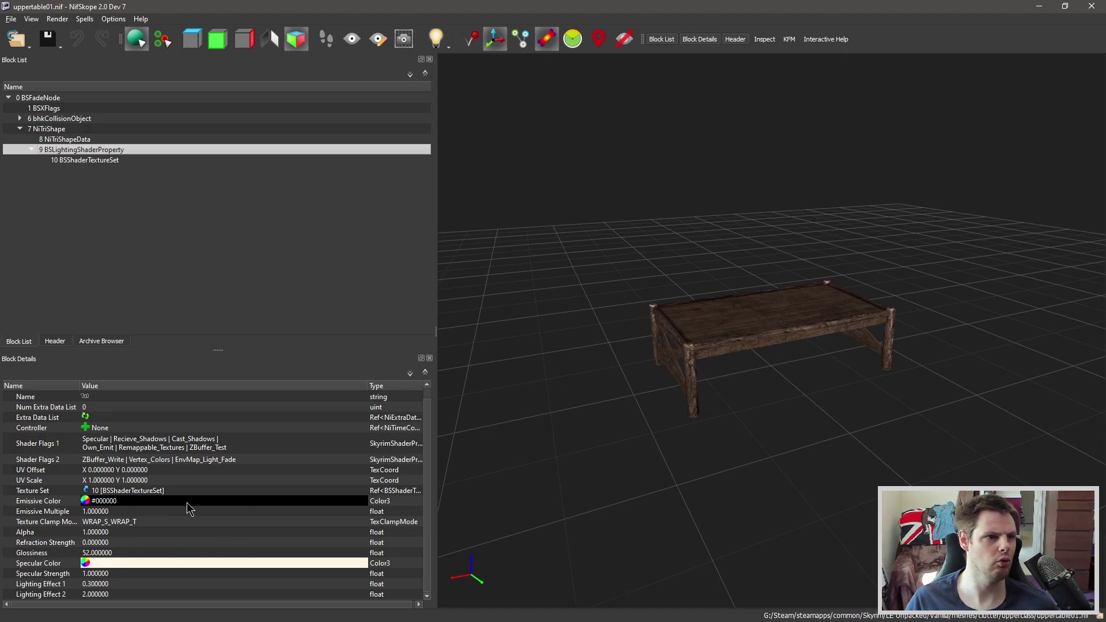
right_click(95, 149)
mouse_move(124, 142)
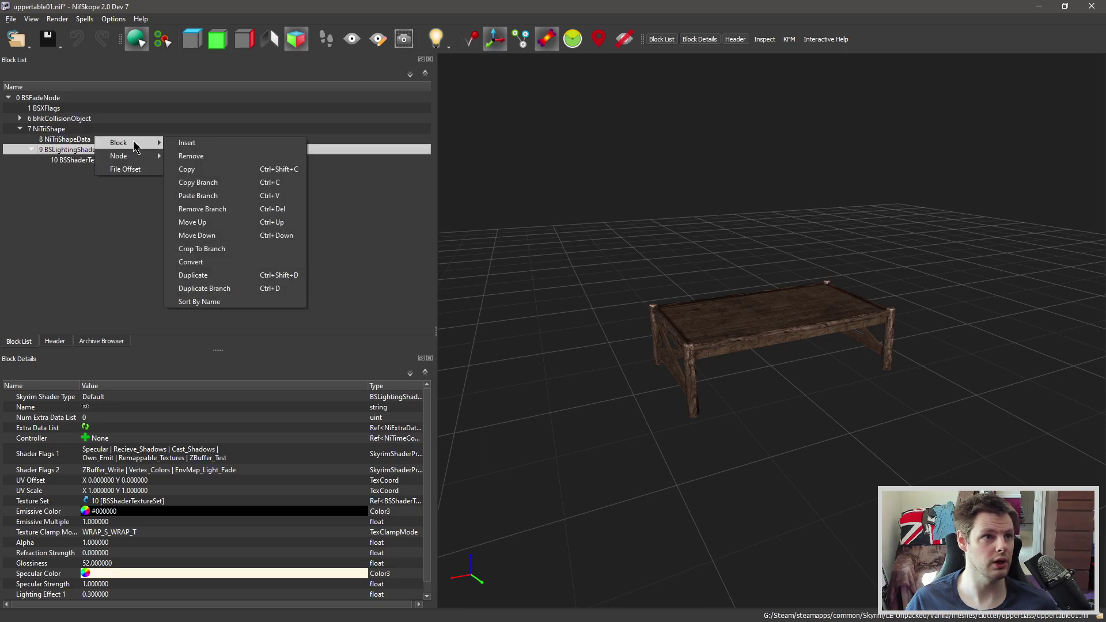
left_click(212, 184)
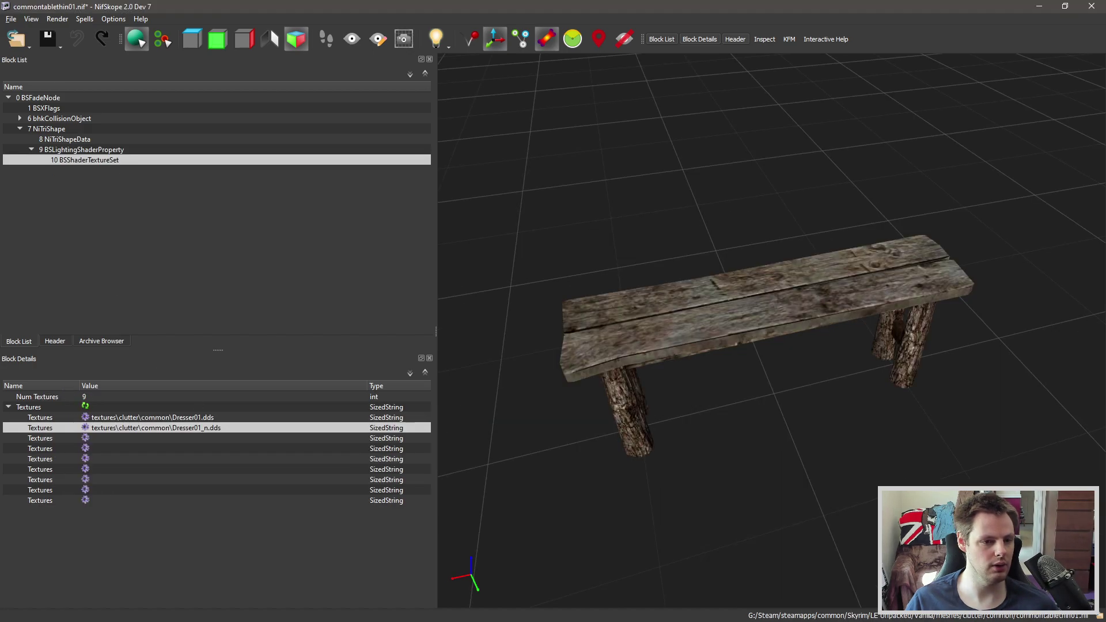
Step: In the commontablethin01.nif window, remove the BSLightingShaderProperty branch from the table's NiTriShape
left_click(88, 149)
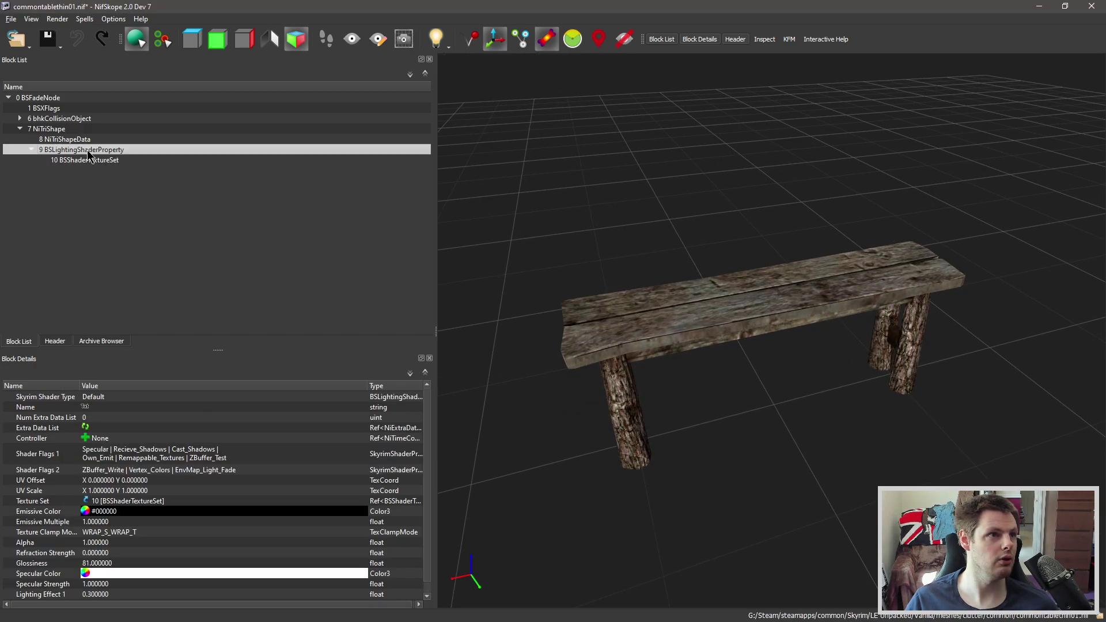
left_click(31, 150)
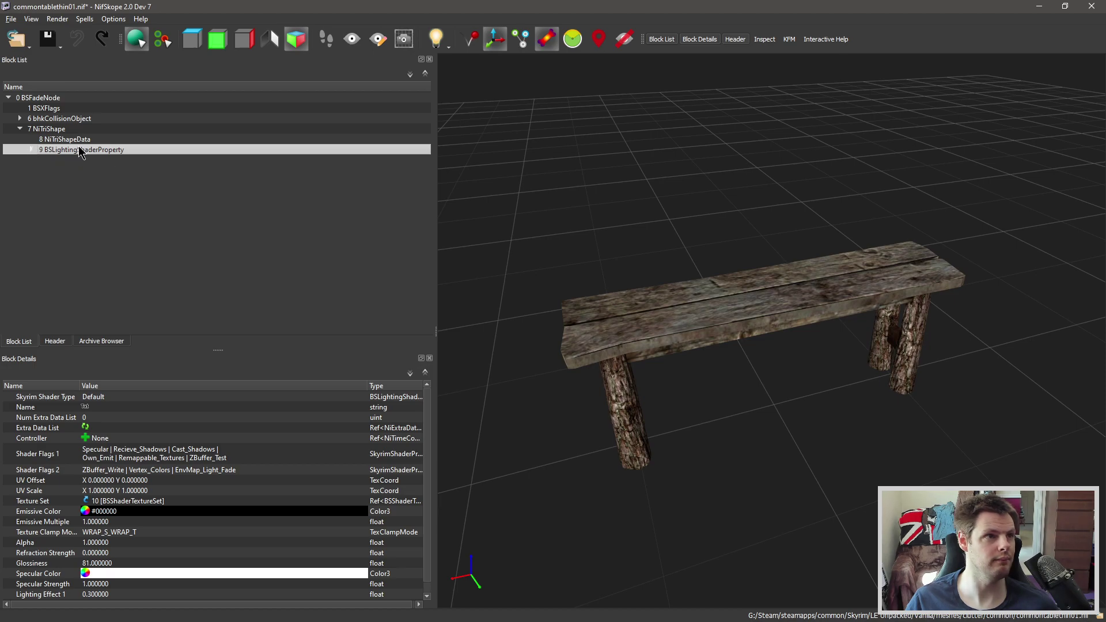
key("ctrl+Delete")
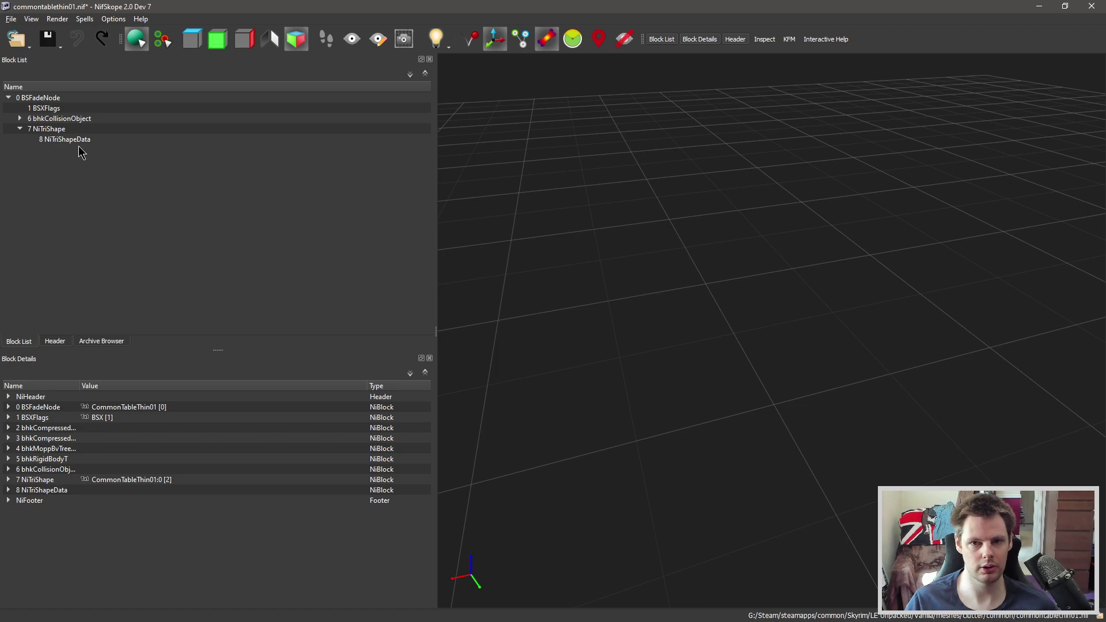
Step: Paste the copied BSLightingShaderProperty branch onto the NiTriShape of commontablethin01 and inspect the retextured table and its new blocks
left_click(49, 129)
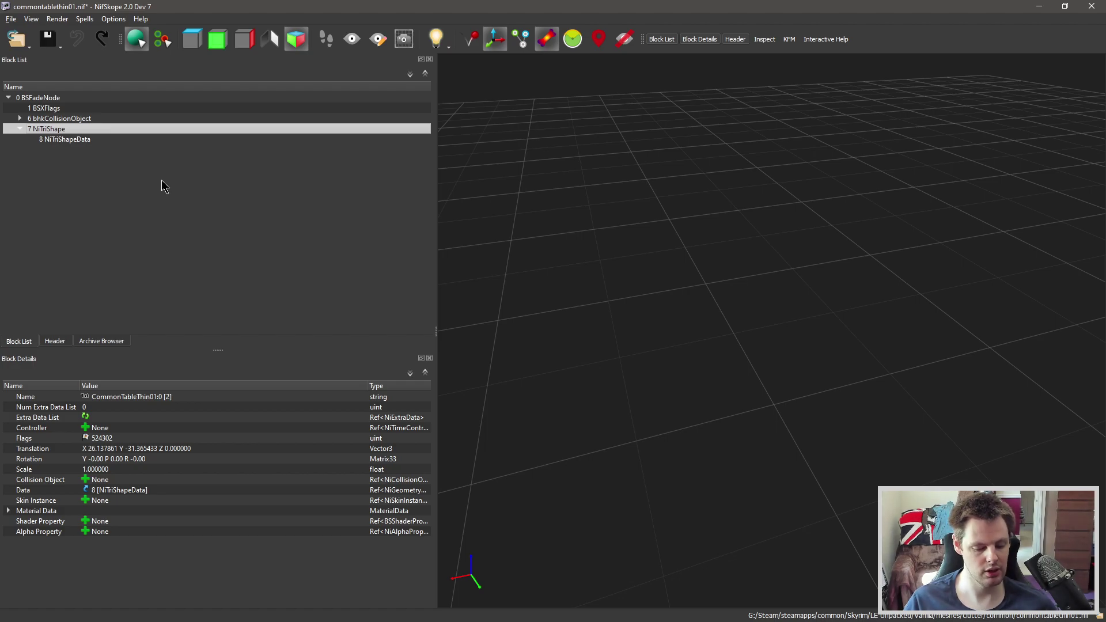
key("ctrl+v")
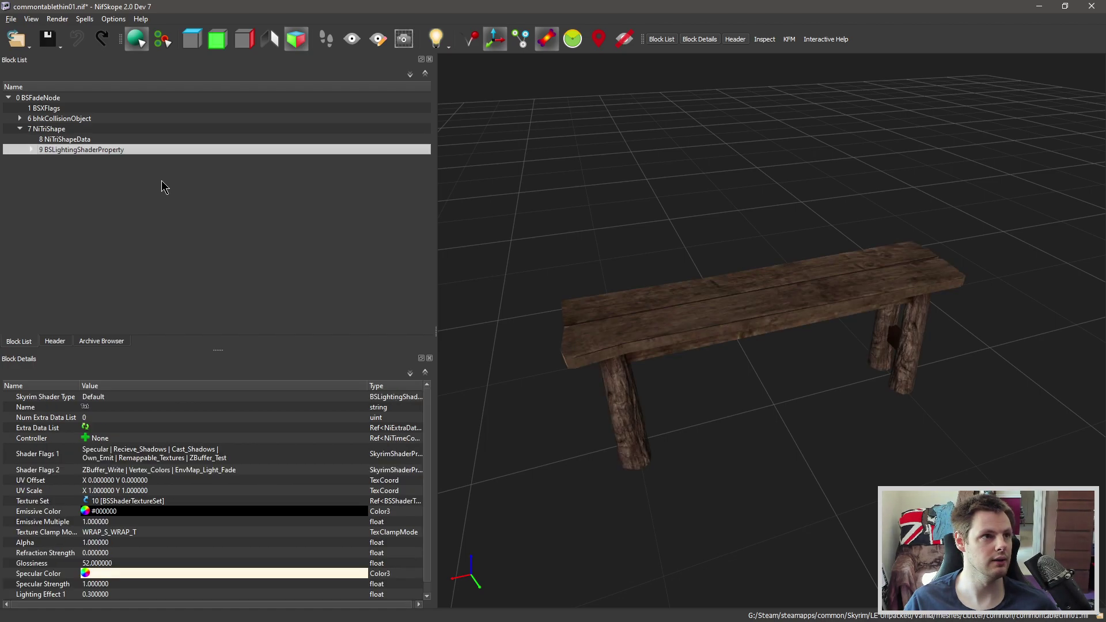
left_click_drag(526, 242, 578, 240)
left_click(31, 150)
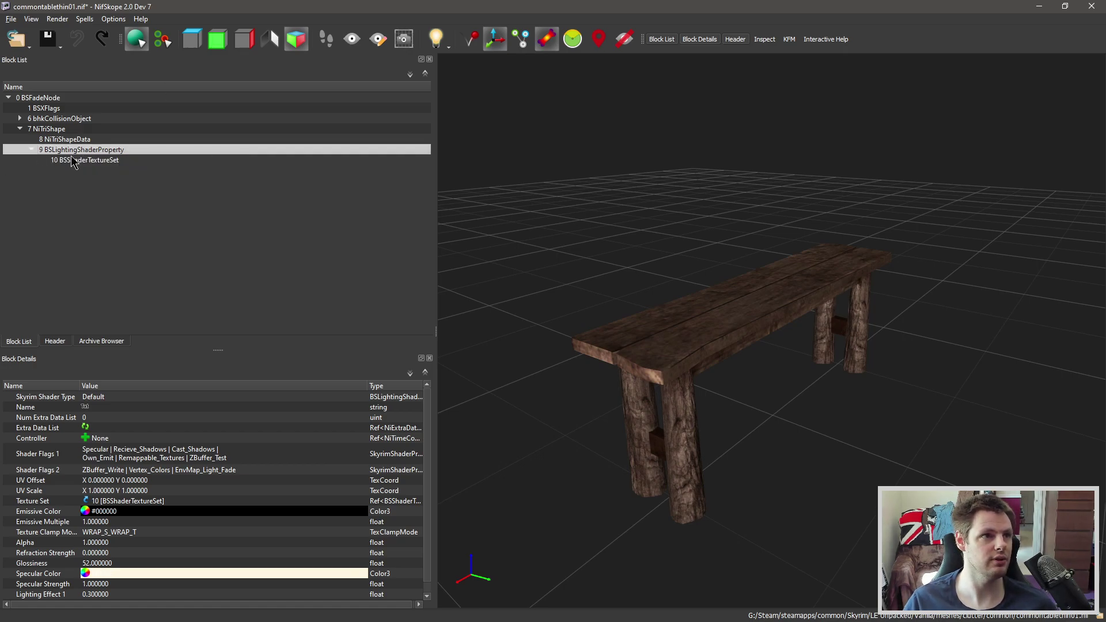
left_click(79, 132)
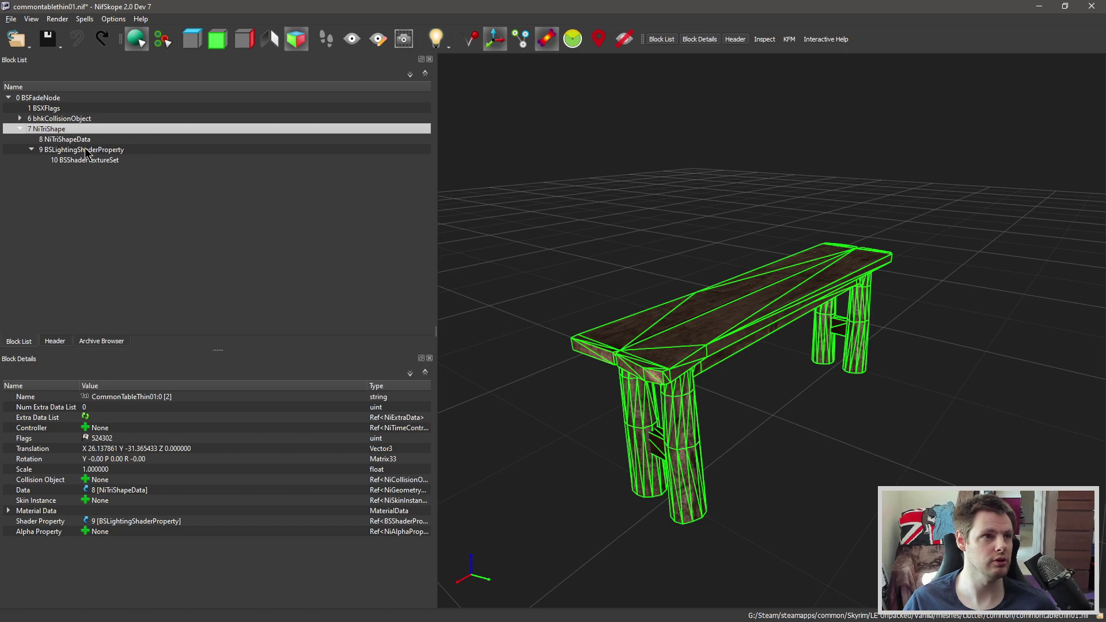
Step: Start saving the retextured thin table under a new file and browse to the Skyrim\Data\Meshes\Darkfox127 folder
left_click(50, 151)
left_click(31, 149)
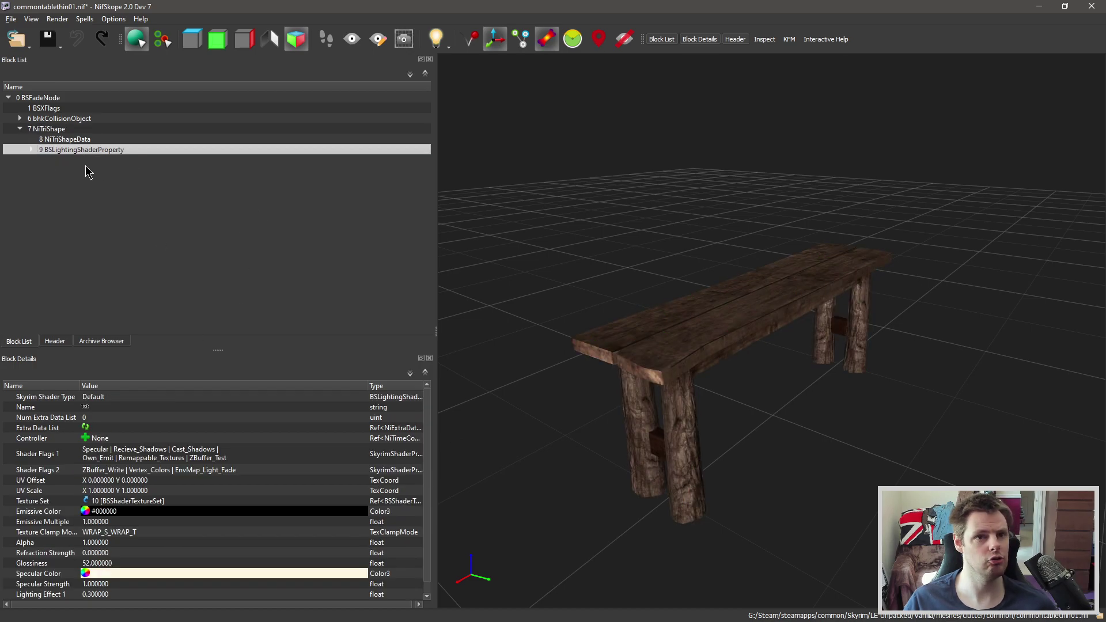
left_click_drag(672, 225, 634, 190)
left_click(60, 46)
left_click(70, 73)
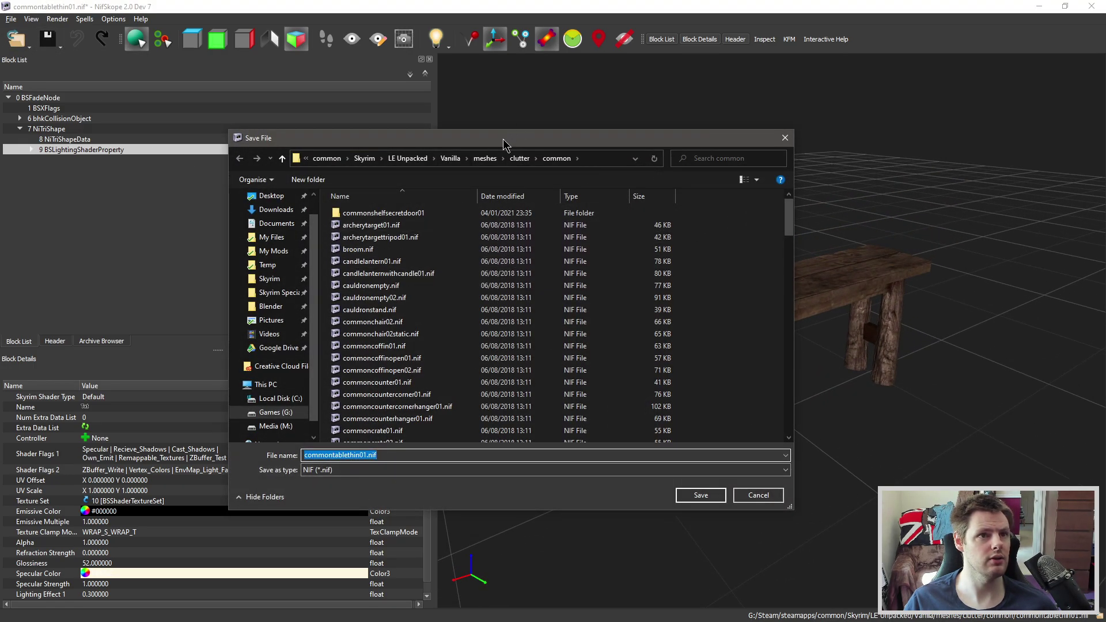
left_click(313, 272)
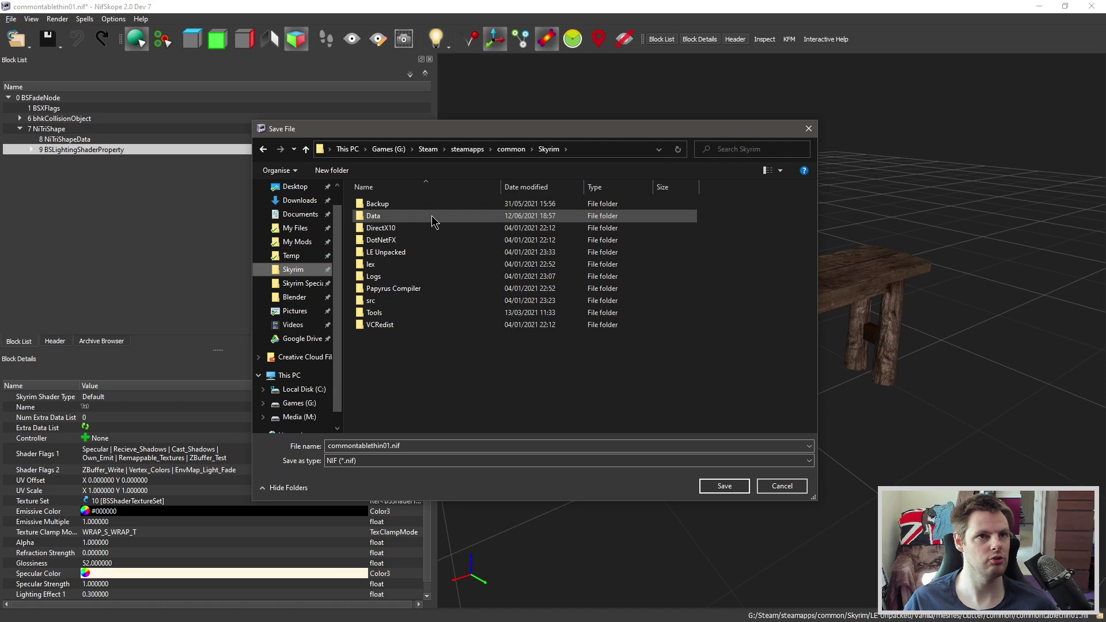
double_click(396, 217)
double_click(407, 266)
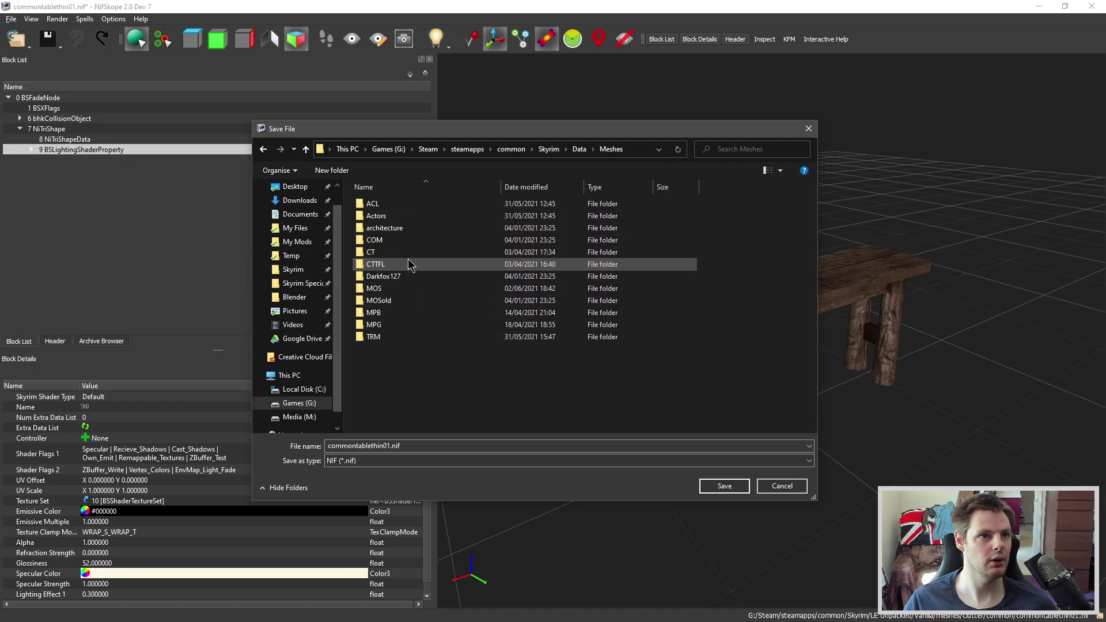
right_click(407, 366)
mouse_move(369, 474)
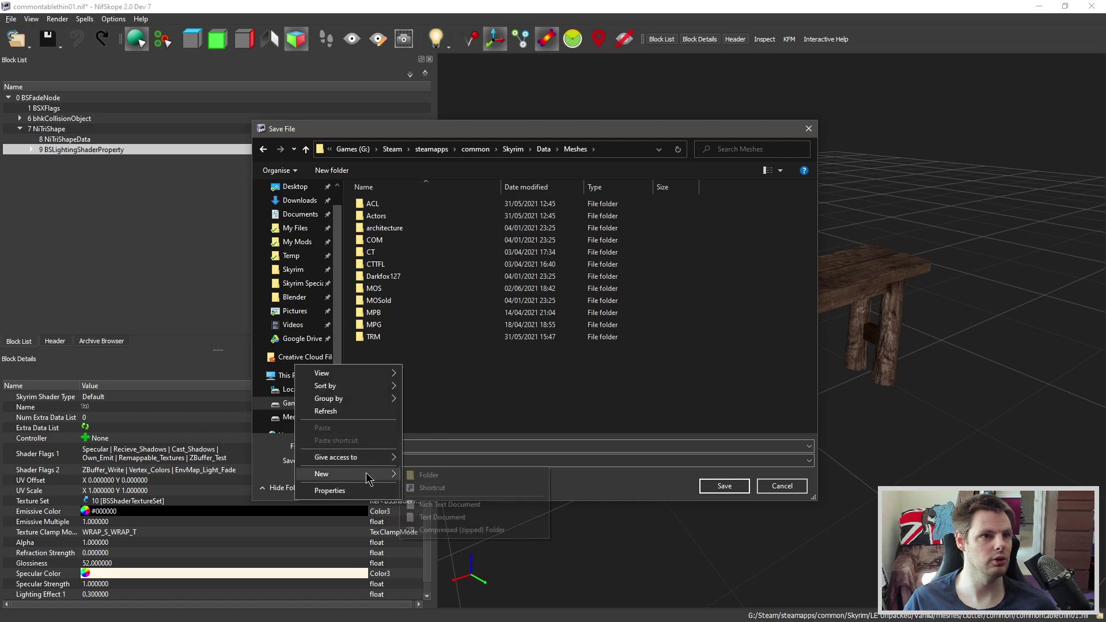
left_click(408, 332)
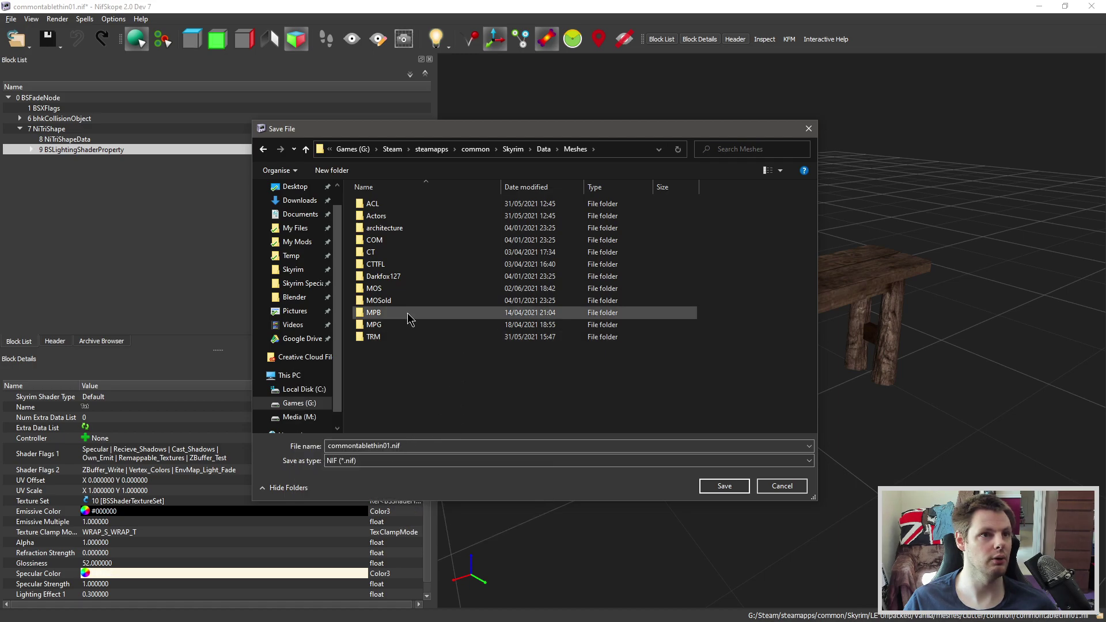
double_click(397, 276)
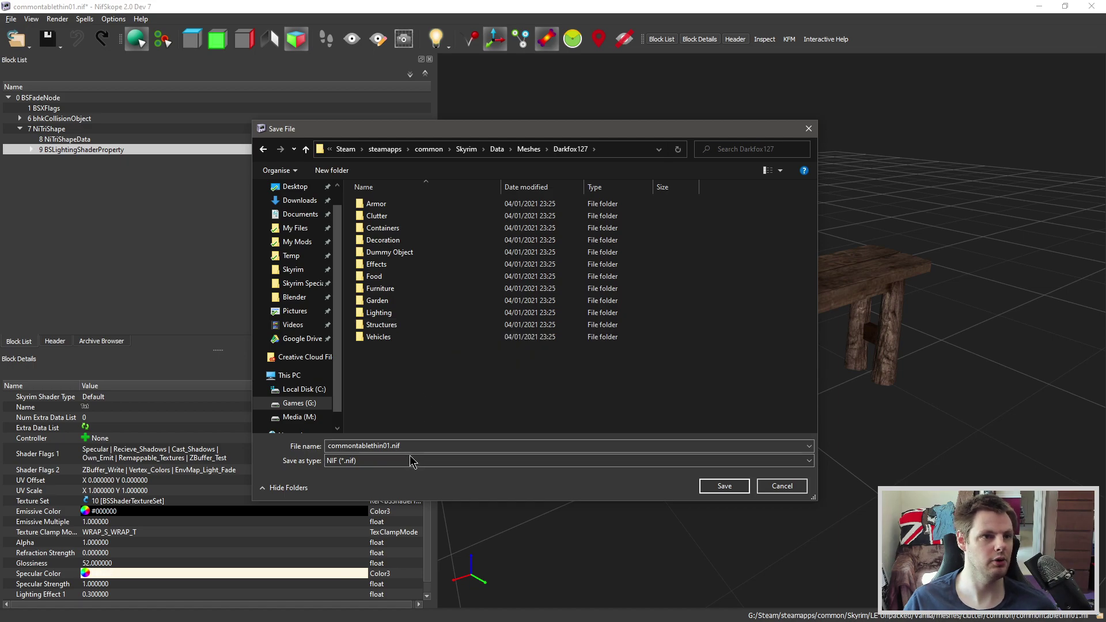
Step: Name the mesh DFThinTableUpper and save it as a NIF in the Darkfox127 folder
left_click(438, 445)
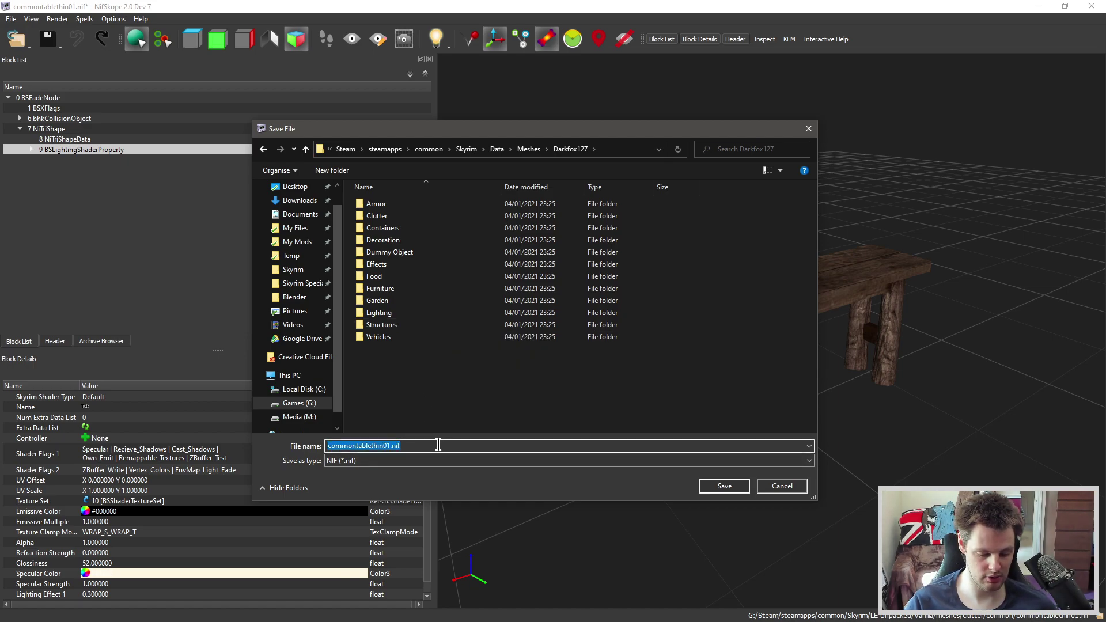
type("Thin")
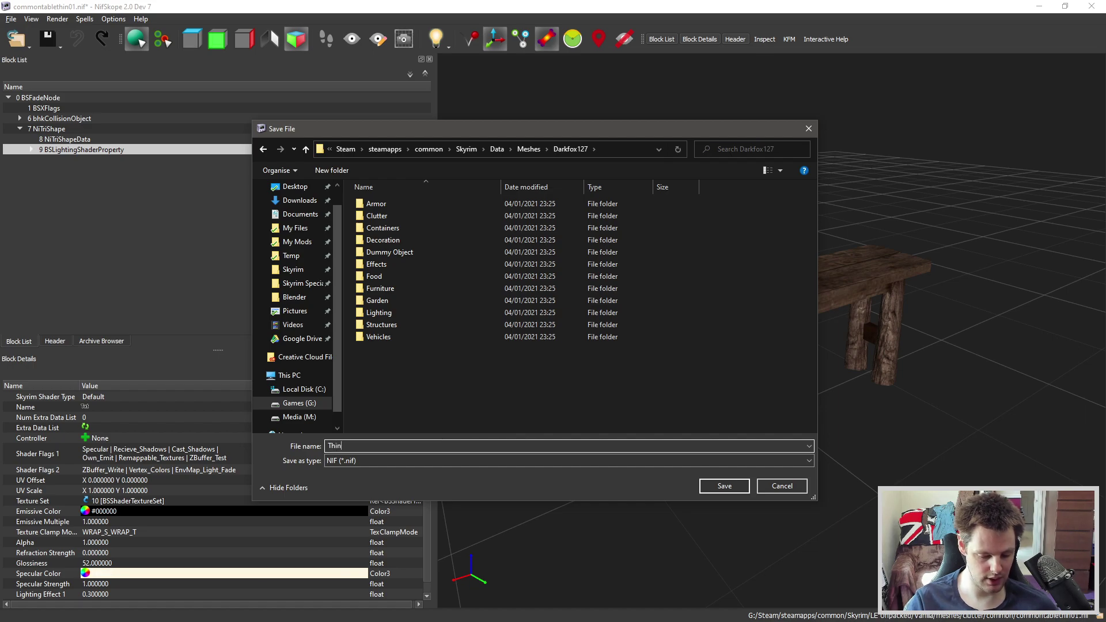
type("TableUpper")
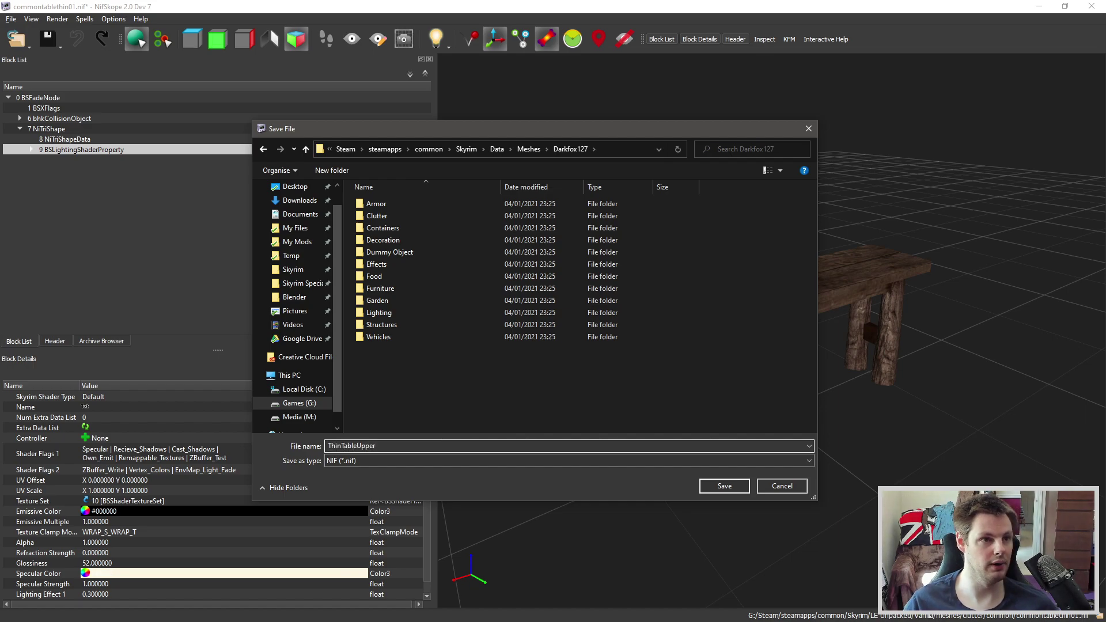
type("DF")
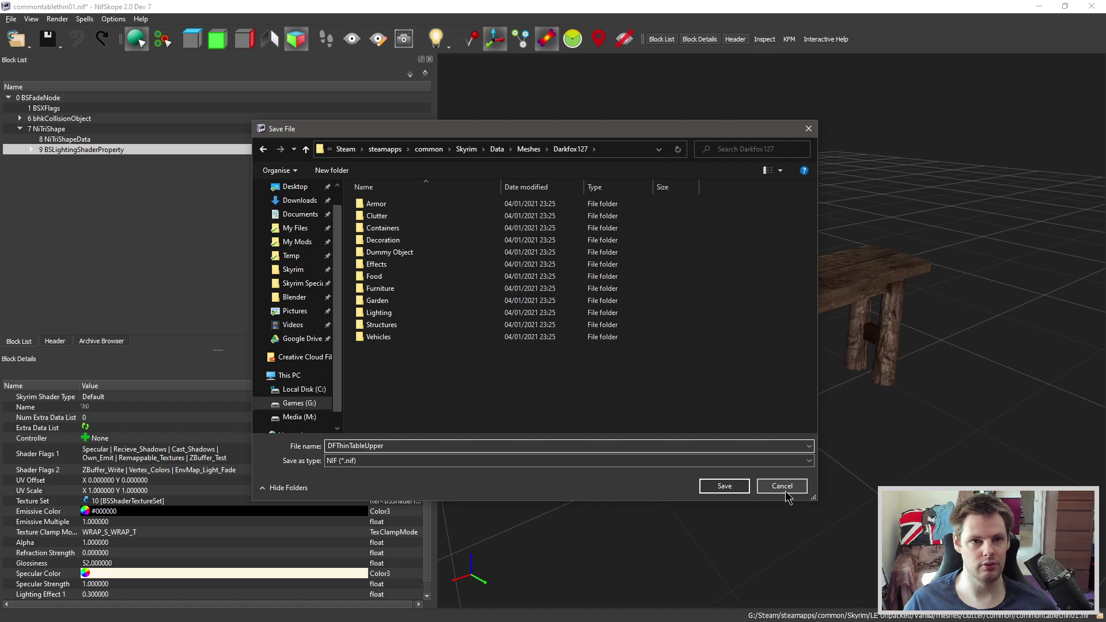
left_click(723, 490)
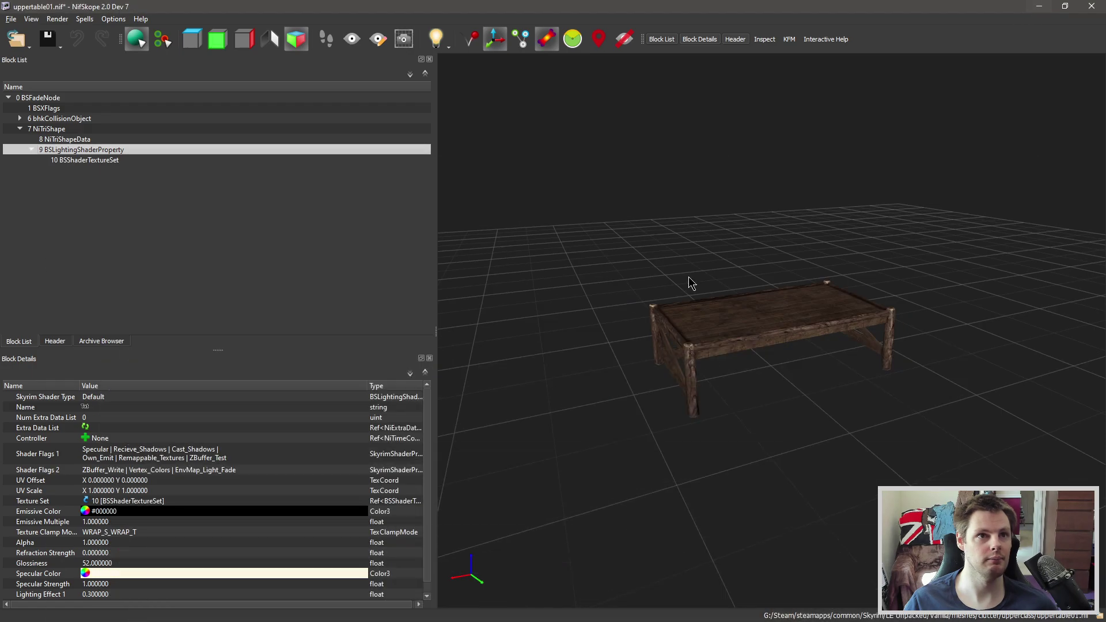
Step: Return to the Creation Kit, close the file search and UpperTable01 dialogs, and list the Static objects under WorldObjects
left_click(1040, 6)
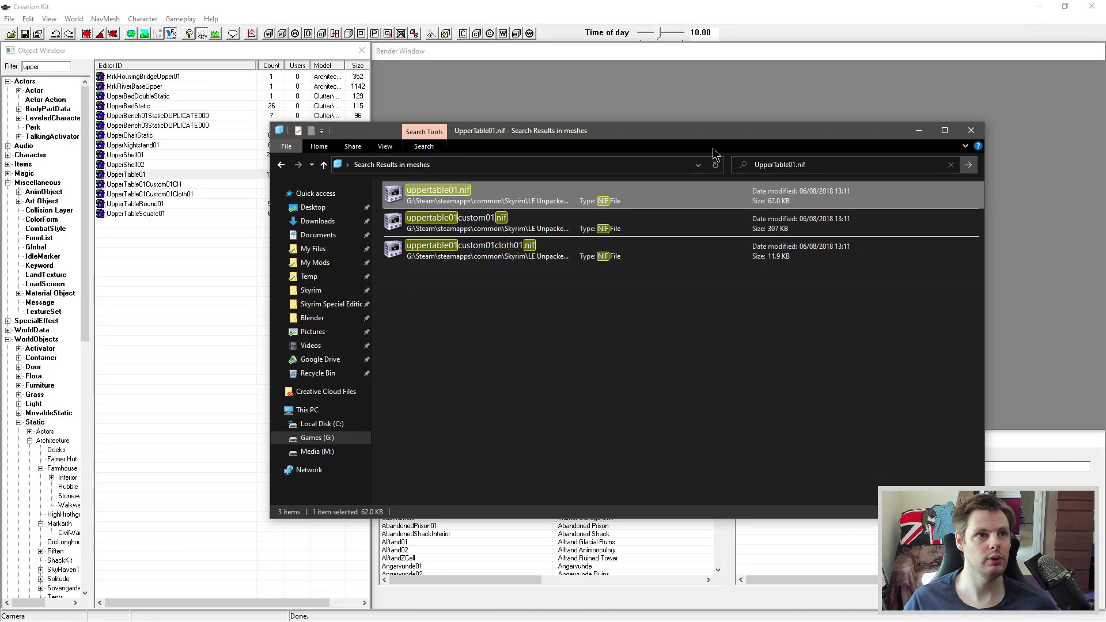
left_click(971, 130)
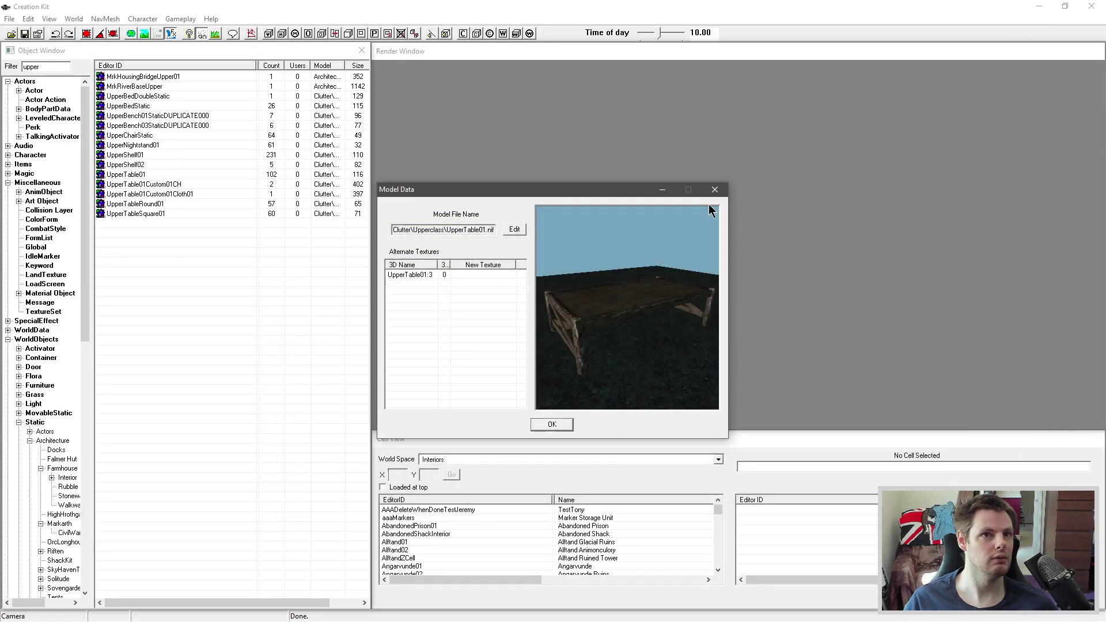
key("Escape")
left_click(659, 204)
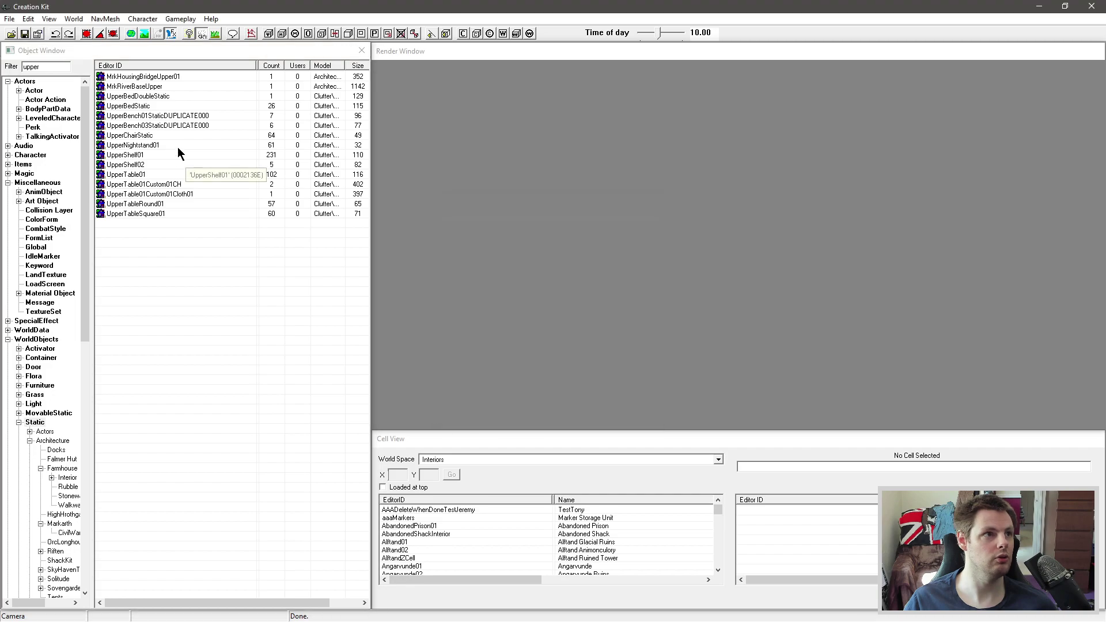
left_click(32, 339)
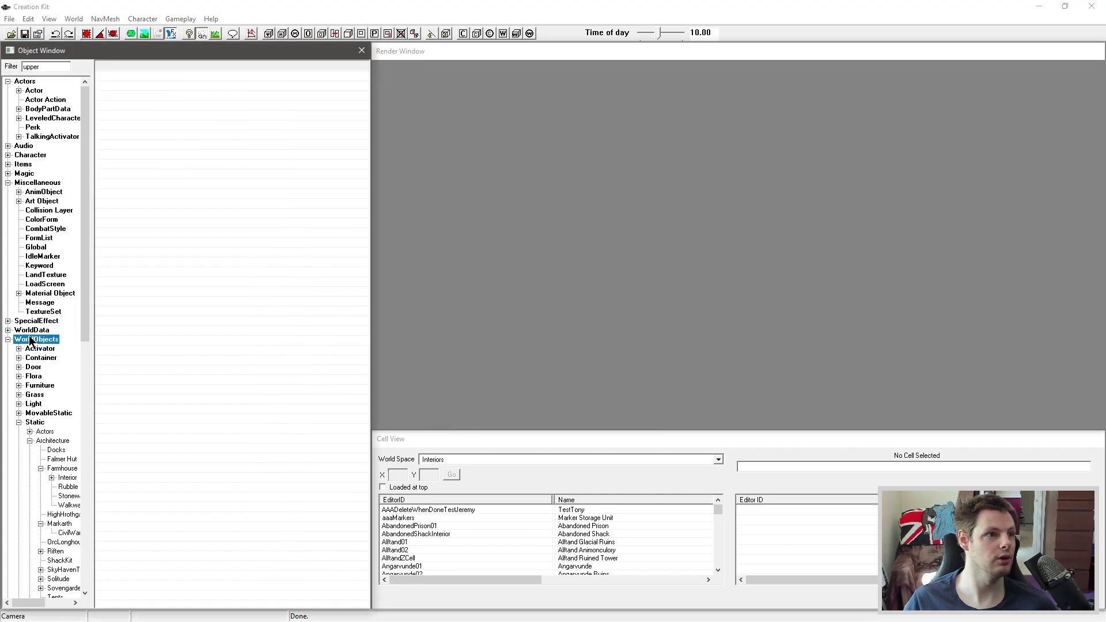
left_click(35, 423)
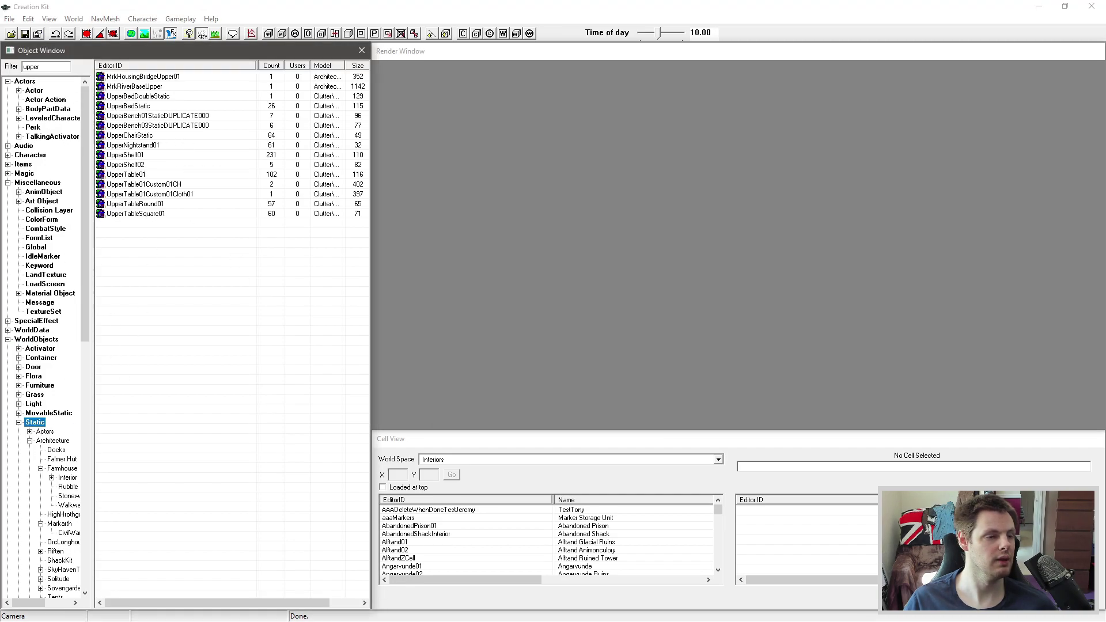
Step: Open a File Explorer window at Skyrim\Data\Meshes\Darkfox127 and select DFThinTableUpper.nif
key("super+e")
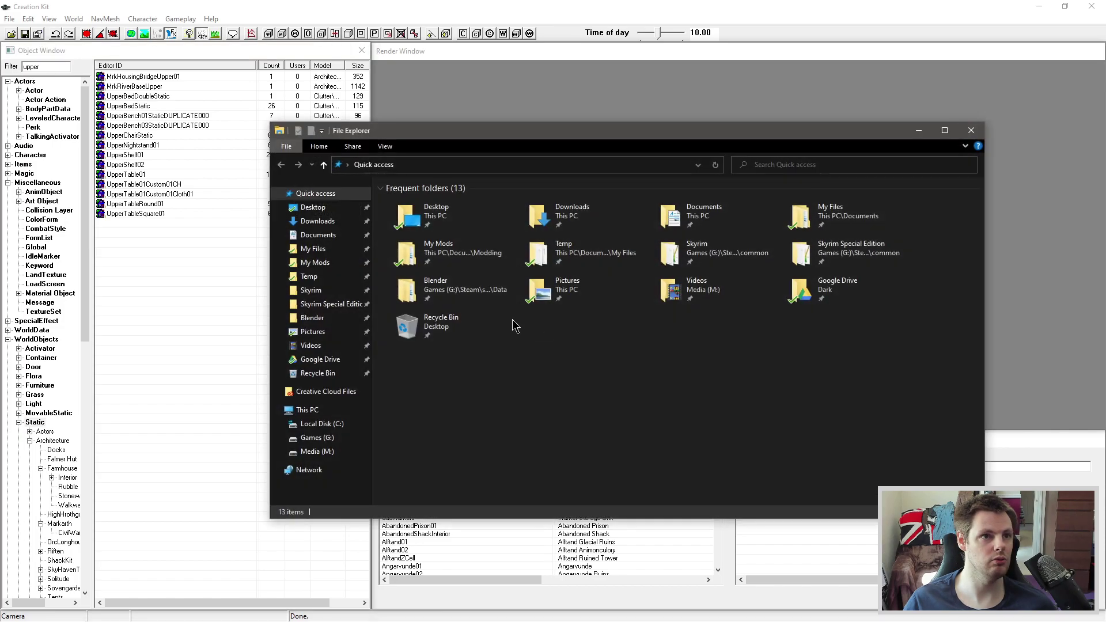
left_click(305, 290)
double_click(434, 215)
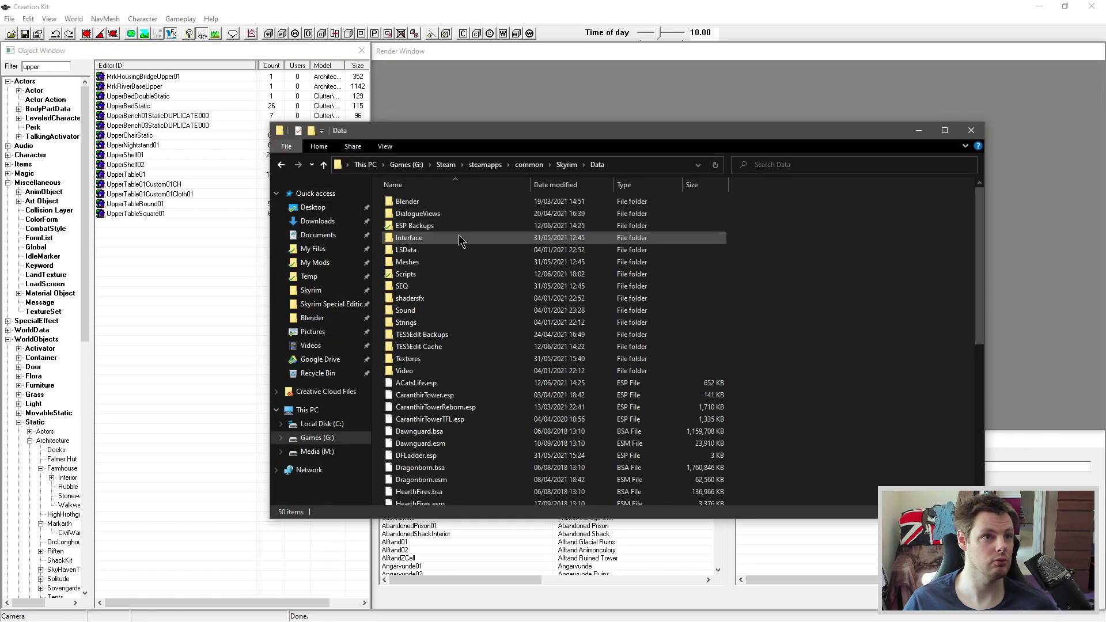
double_click(426, 261)
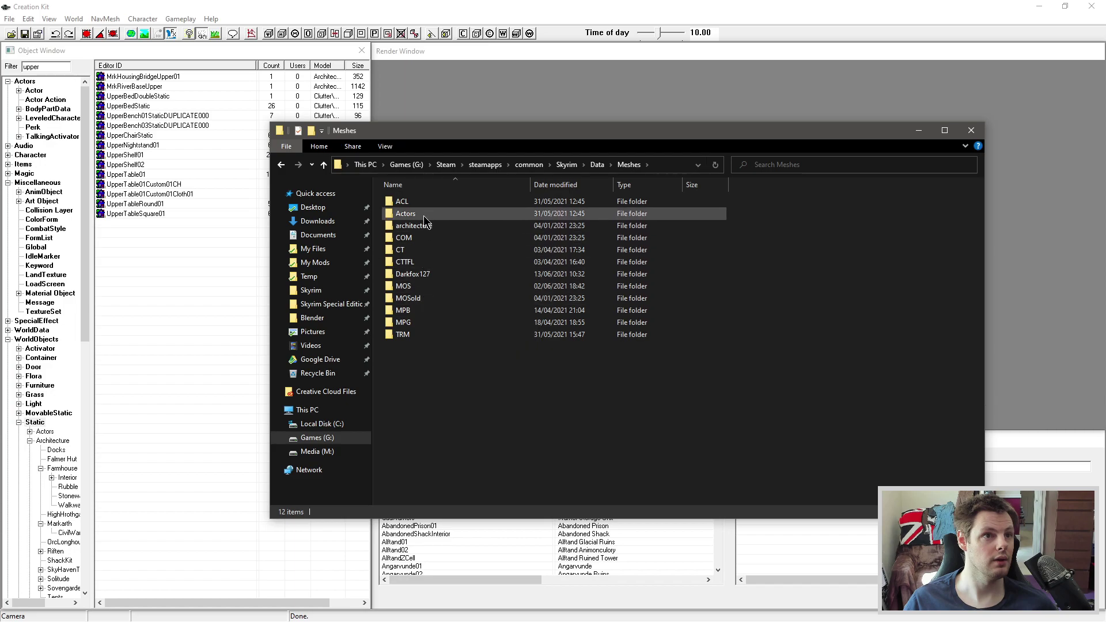
double_click(413, 274)
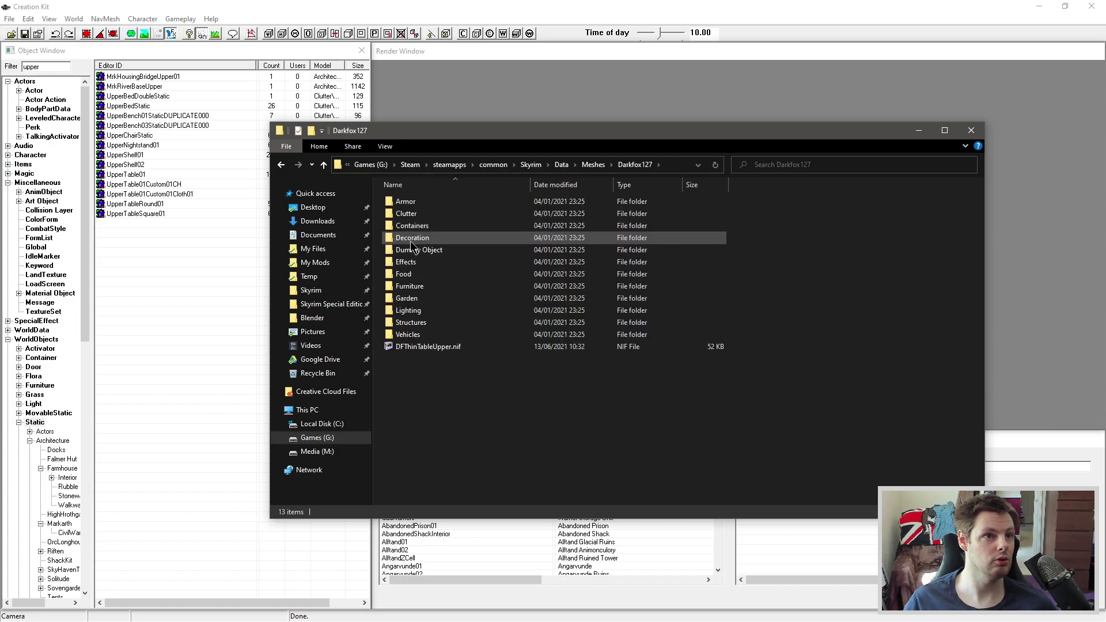
left_click(426, 346)
Step: Add DFThinTableUpper.nif from File Explorer to the Creation Kit's Static object list as a new static
left_click_drag(535, 139, 716, 131)
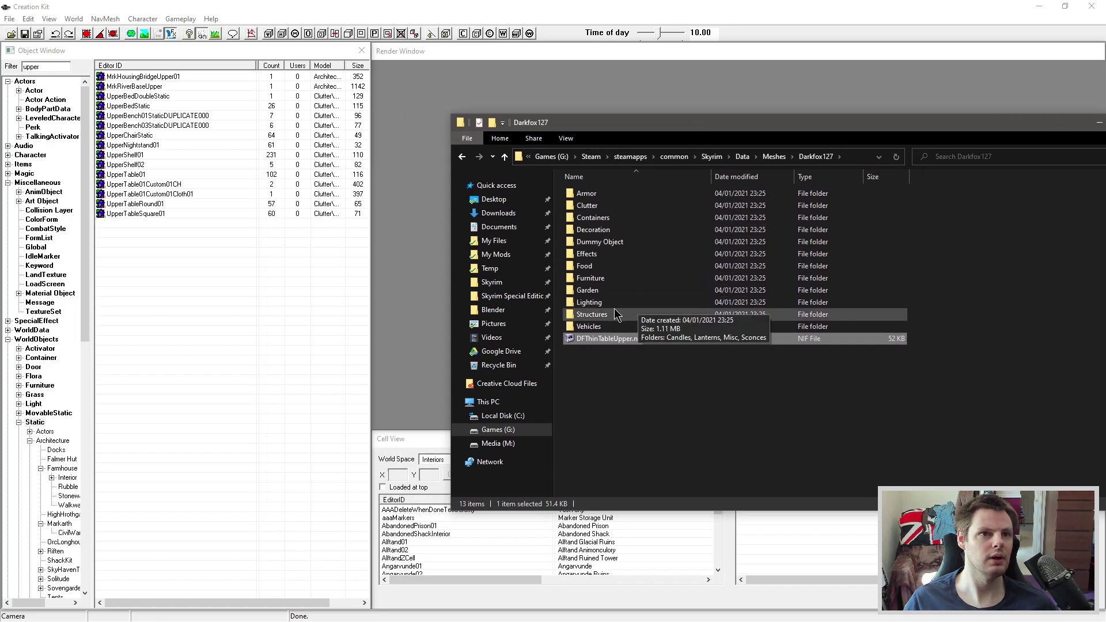
left_click_drag(611, 340, 207, 284)
left_click(144, 78)
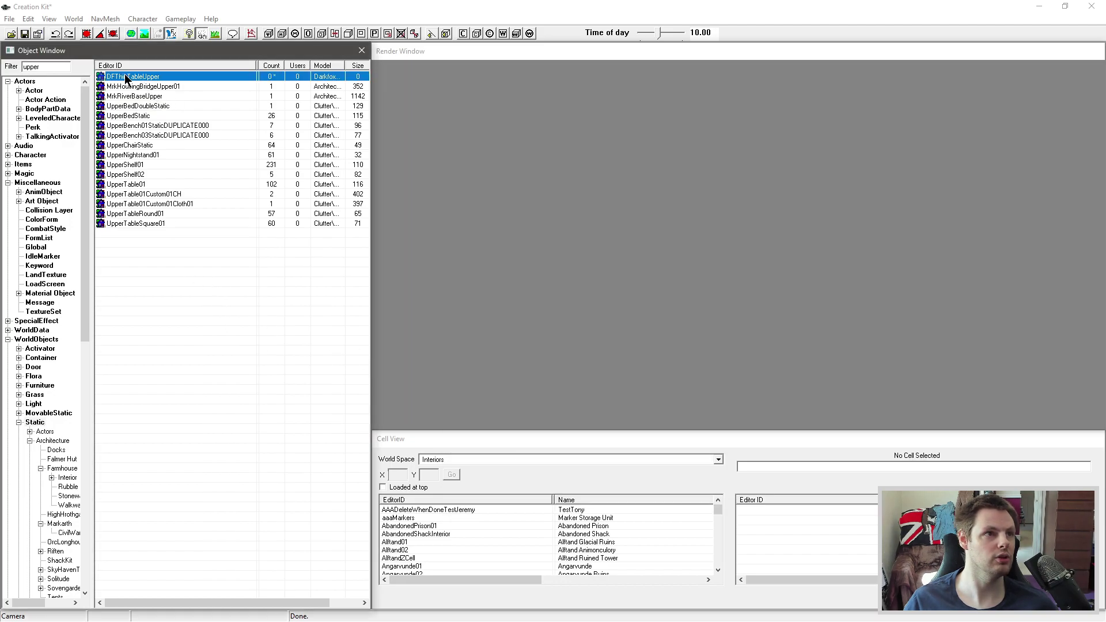
Step: Open the DFThinTableUpper static's model data, examine the table preview from several angles, and close the dialogs without changes
double_click(124, 77)
left_click(647, 310)
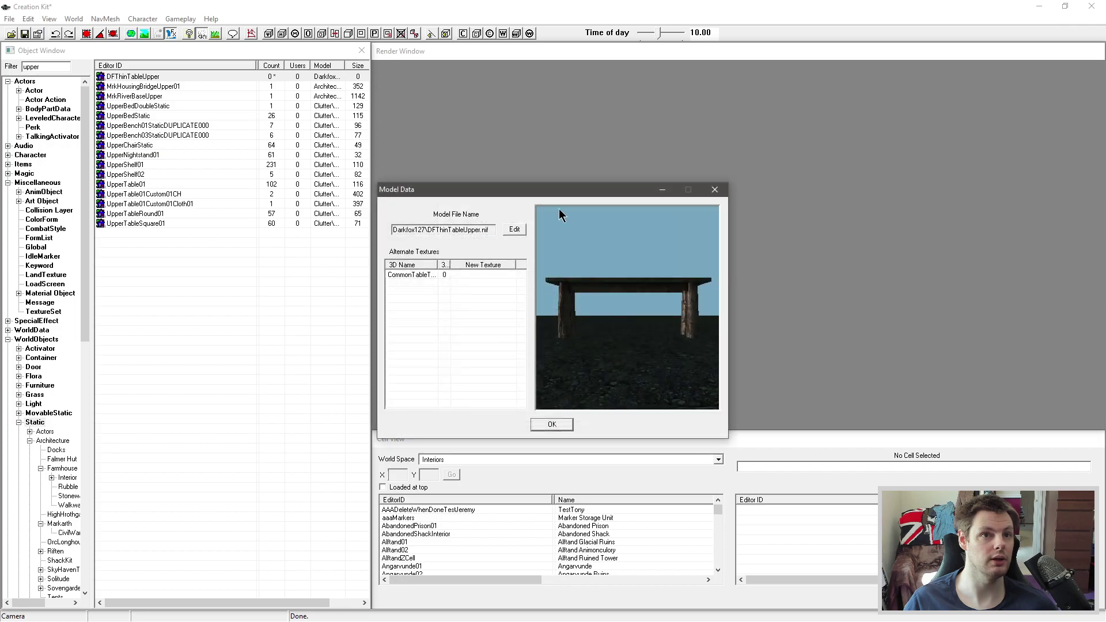
left_click_drag(573, 190, 488, 239)
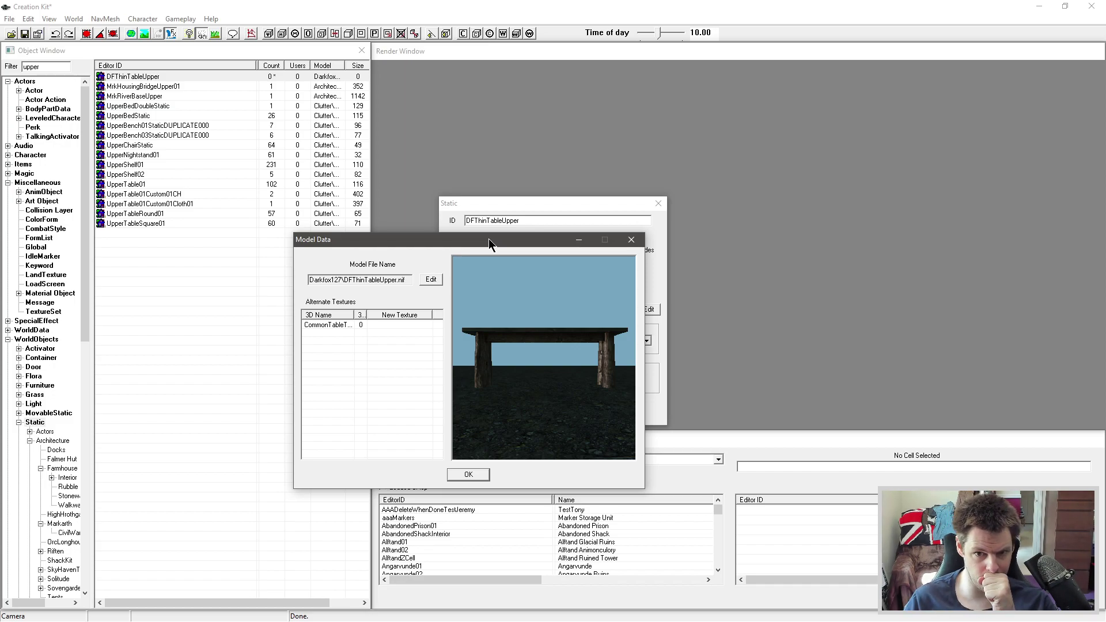
left_click_drag(492, 285, 524, 322)
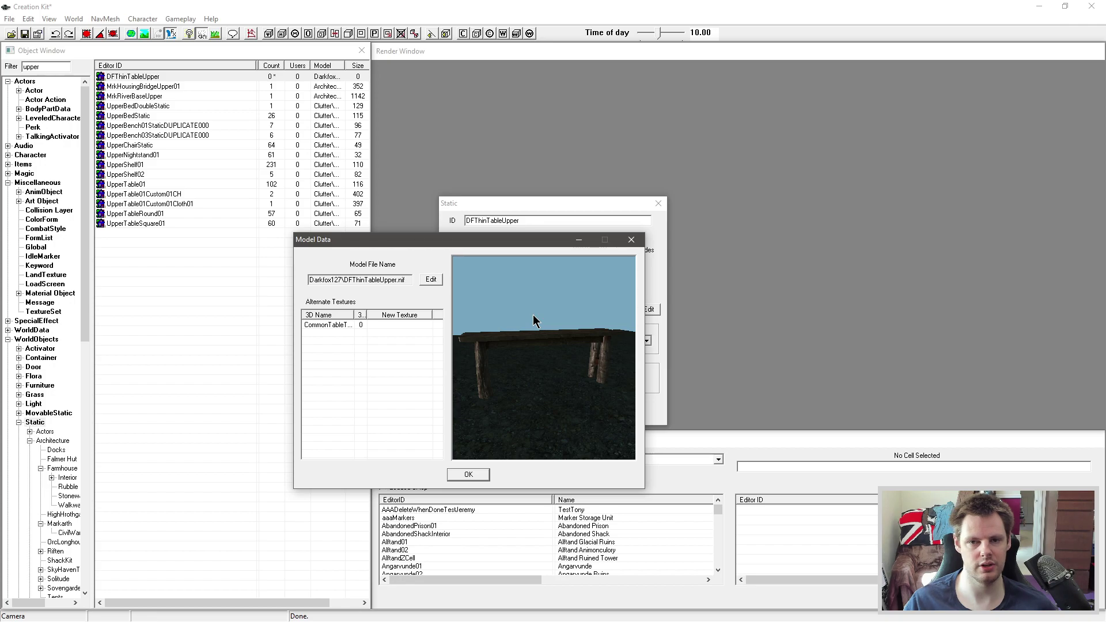
left_click_drag(501, 318, 585, 256)
left_click(632, 240)
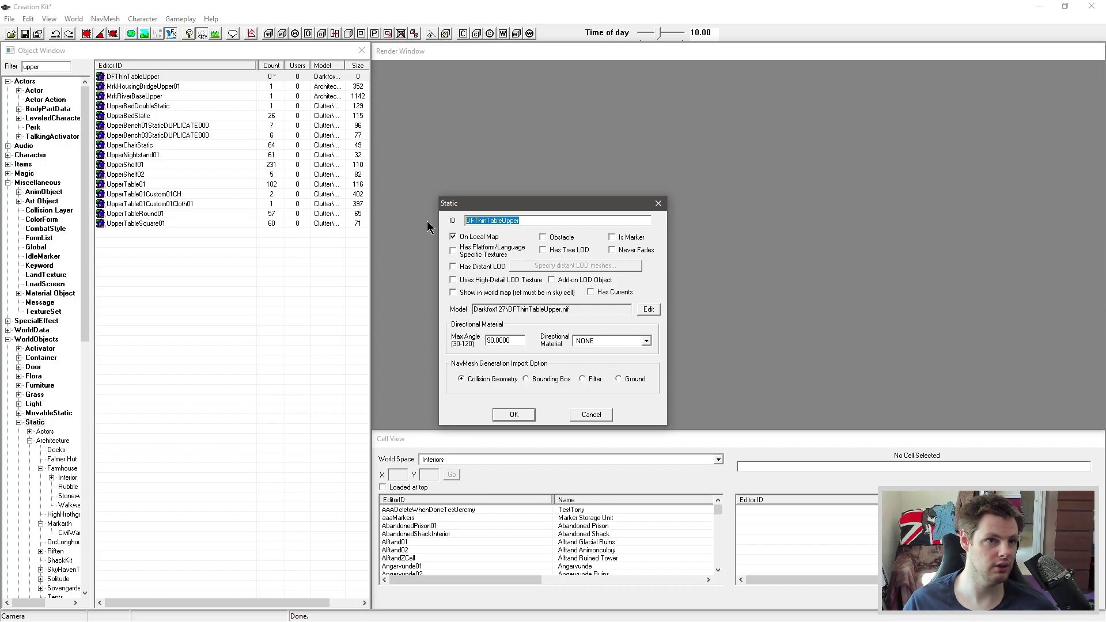
left_click(584, 414)
left_click(258, 304)
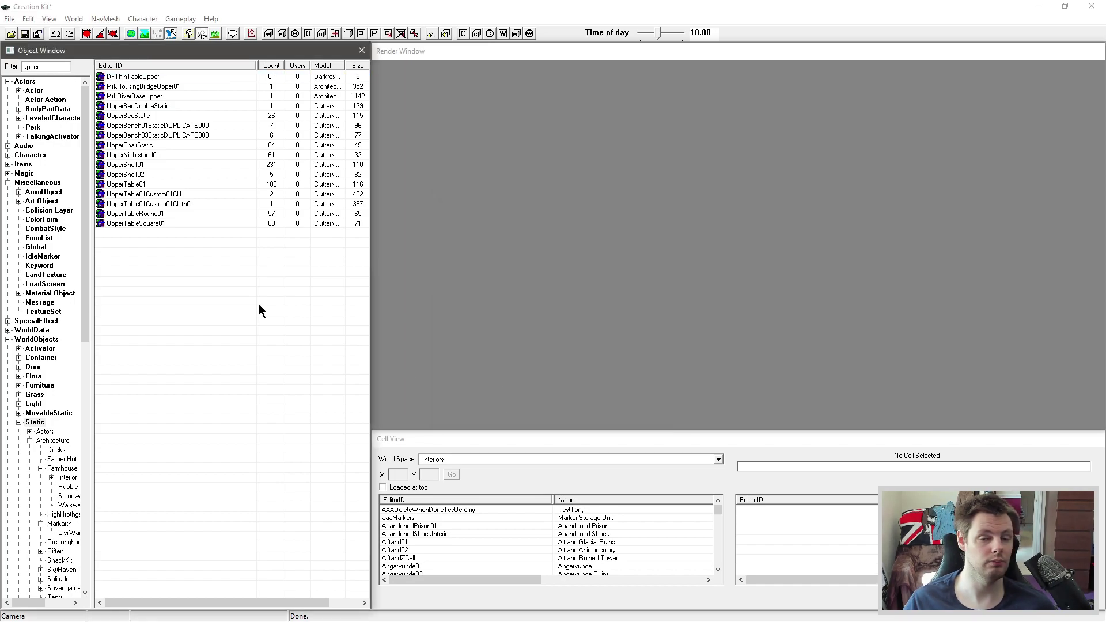